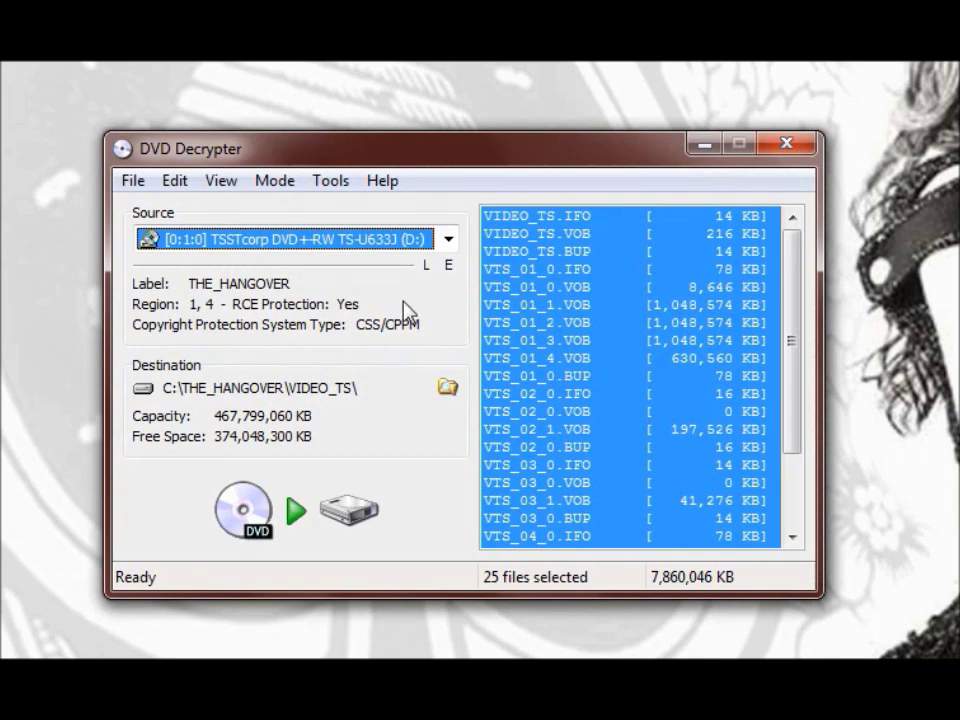
Step: Switch the ripping mode to IFO and accept region 1 (USA, Canada) for the disc
left_click(262, 186)
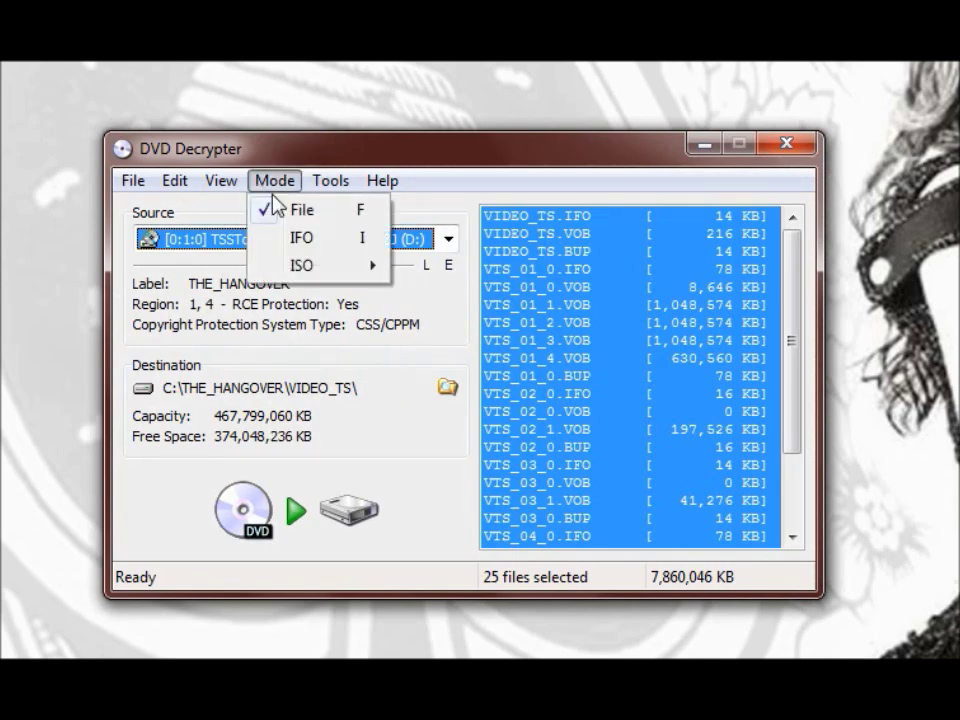
left_click(315, 243)
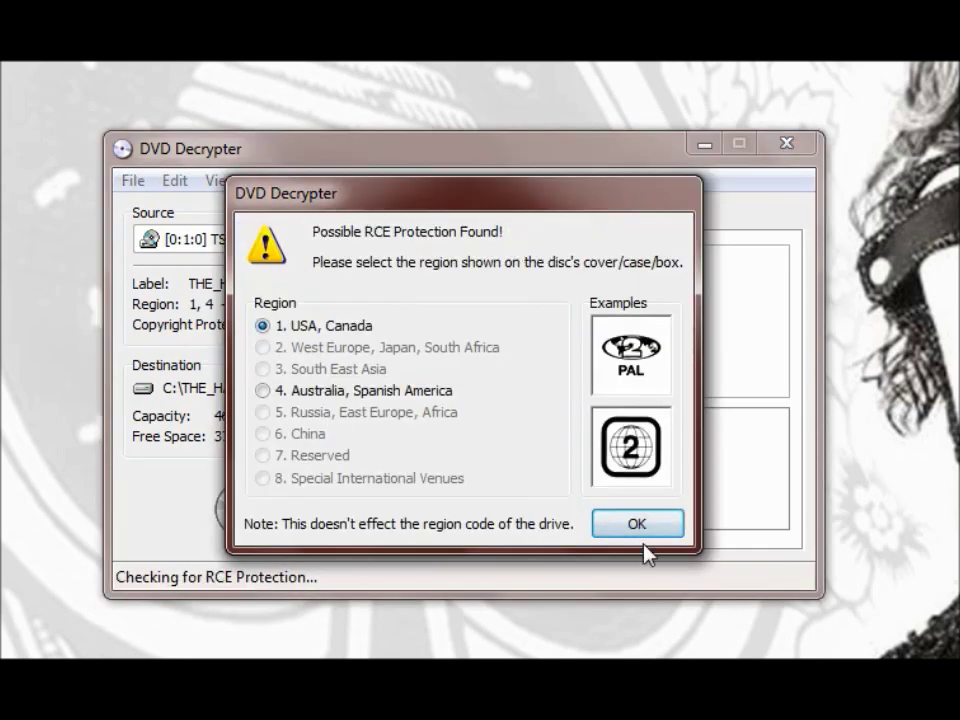
left_click(644, 530)
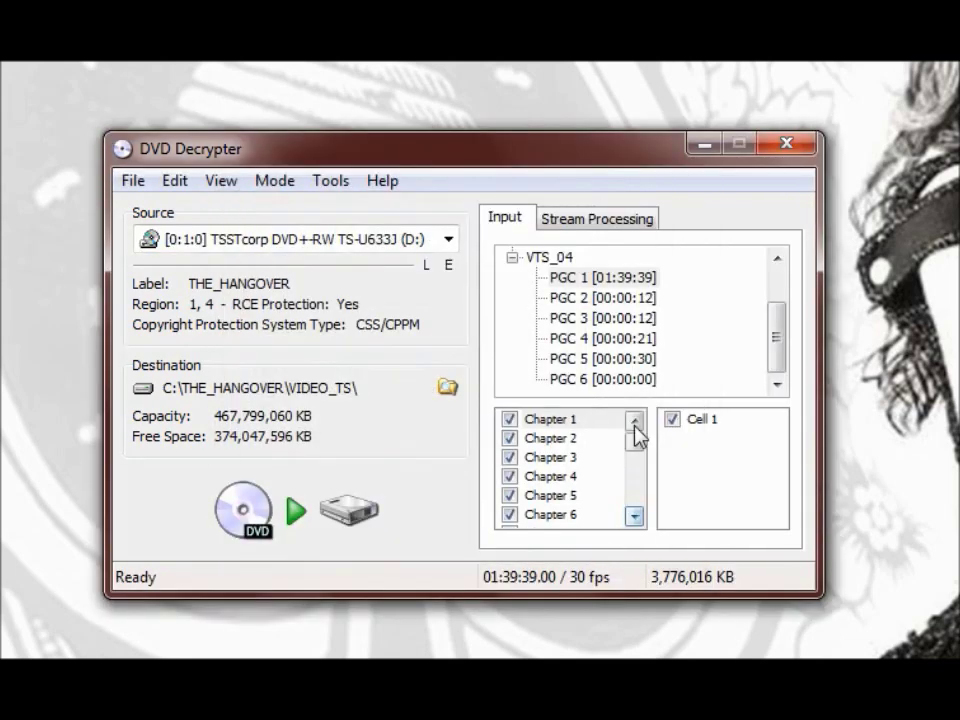
Step: Enable stream processing for PGC 1 of VTS_04 and keep only the 0xE0 video and 0x80 English audio streams
left_click(598, 278)
left_click(600, 233)
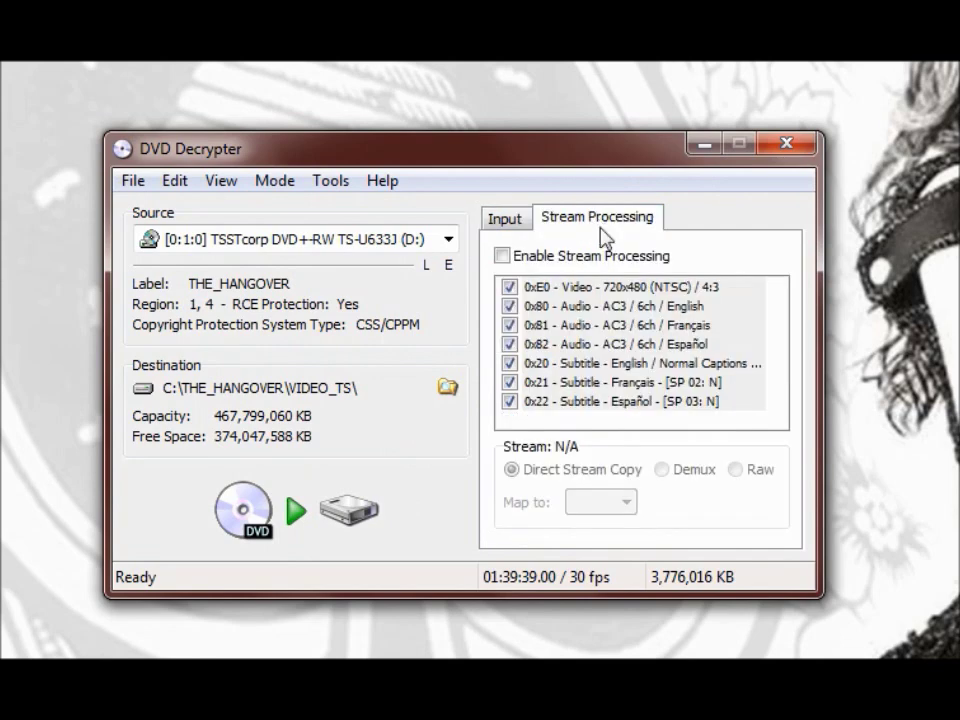
left_click(503, 256)
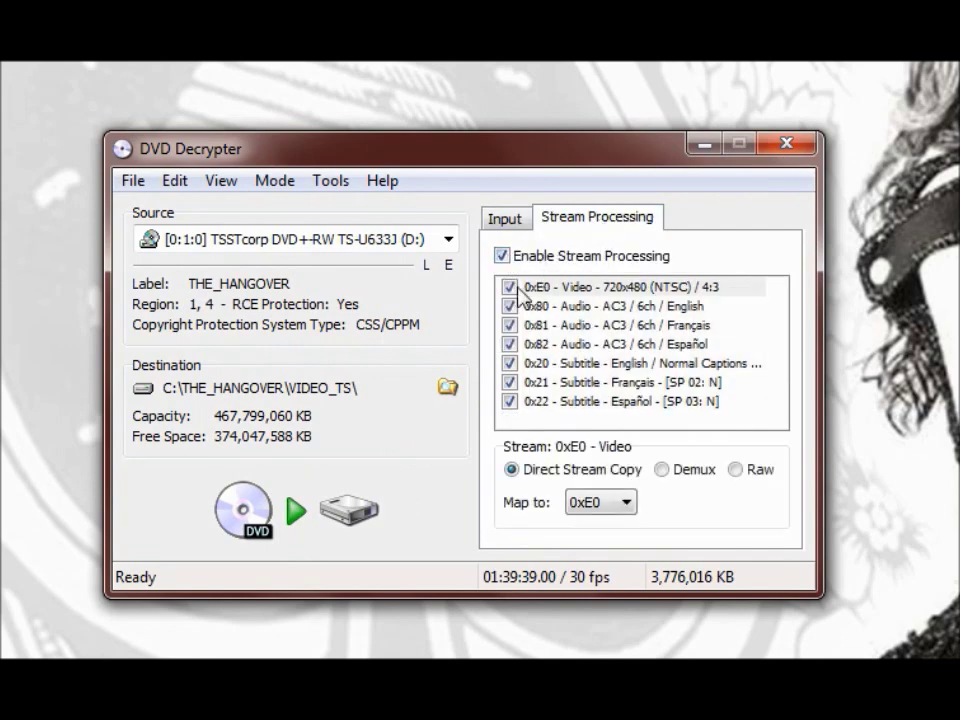
right_click(512, 287)
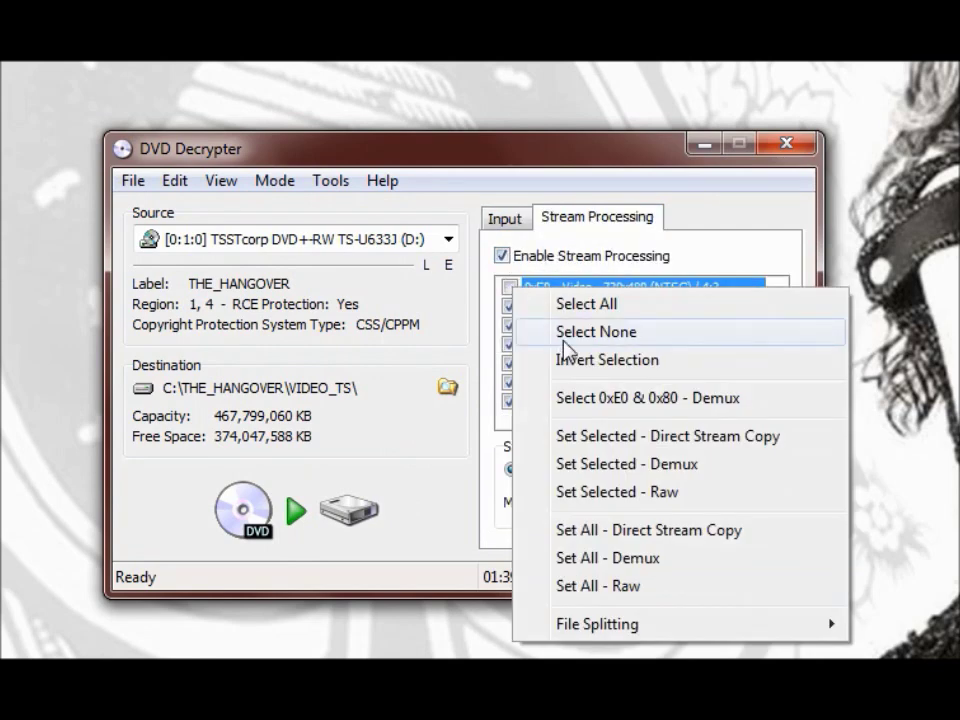
left_click(564, 338)
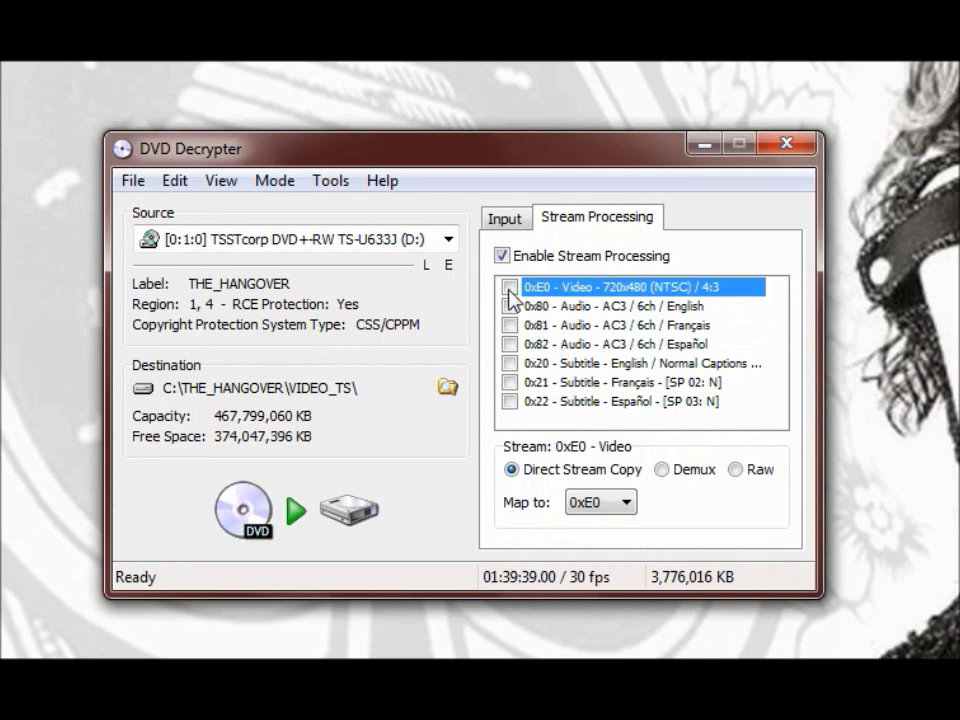
left_click(510, 288)
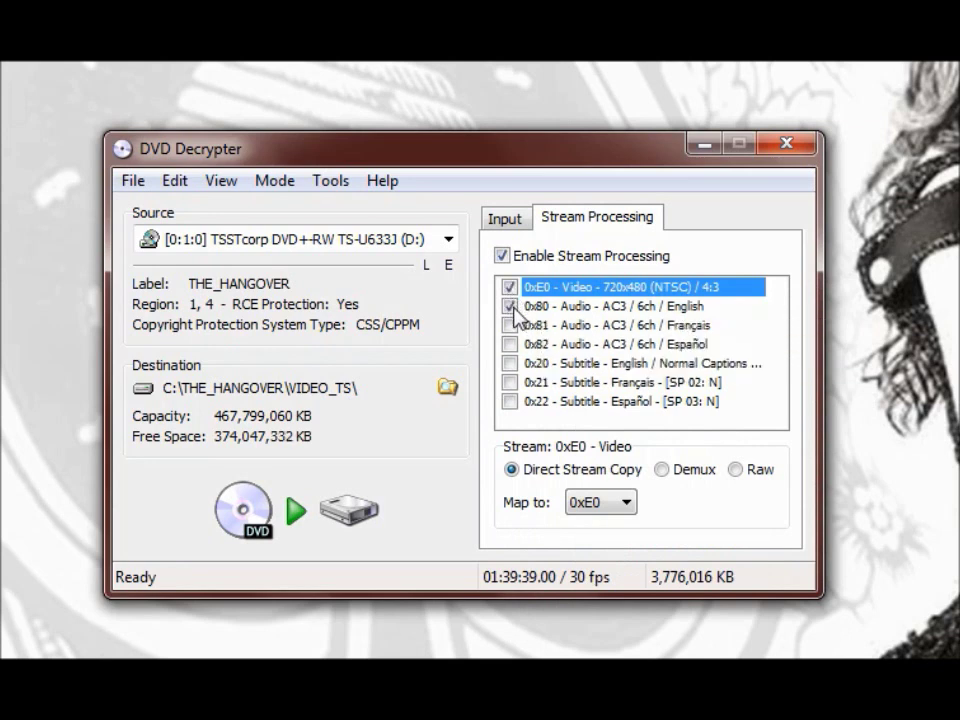
Step: Set the destination to a new folder on C: named The Hangover and start decrypting the disc
left_click(450, 388)
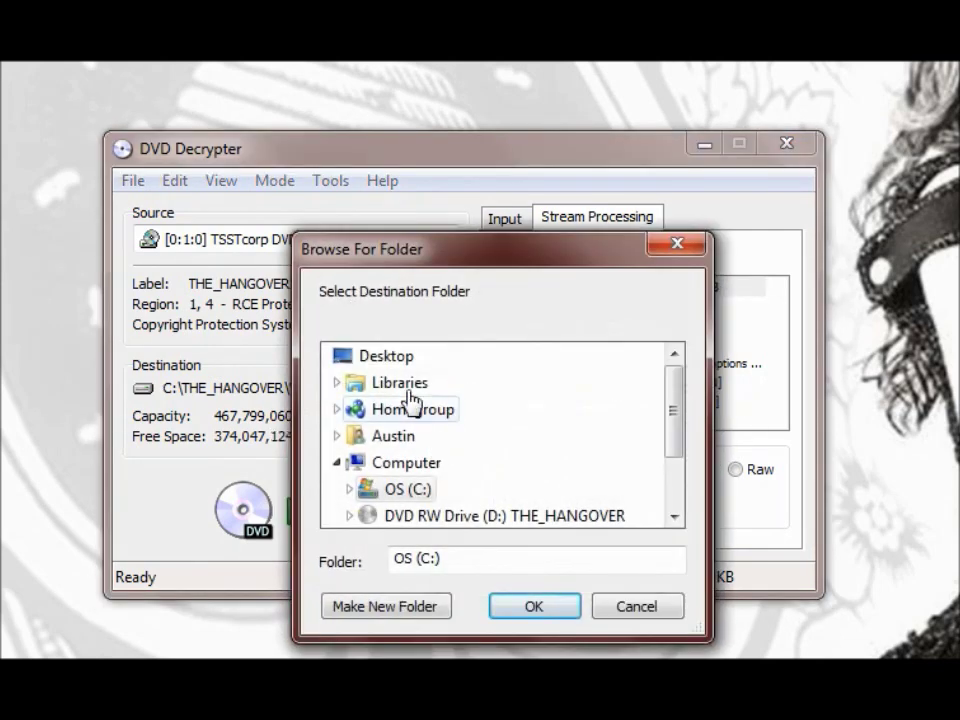
left_click_drag(681, 407, 681, 420)
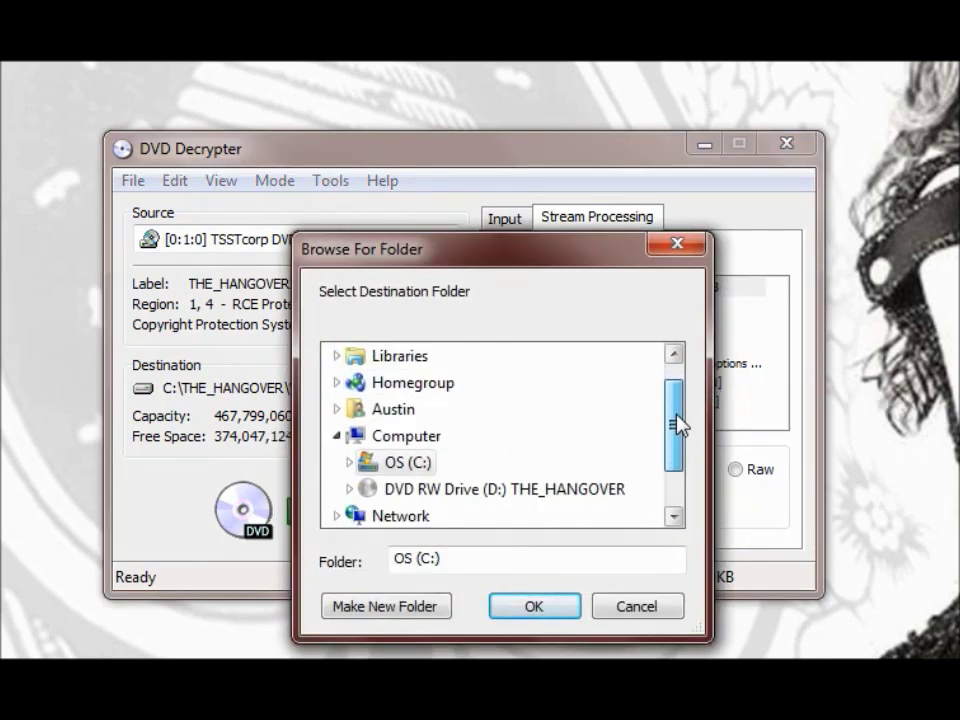
left_click(337, 410)
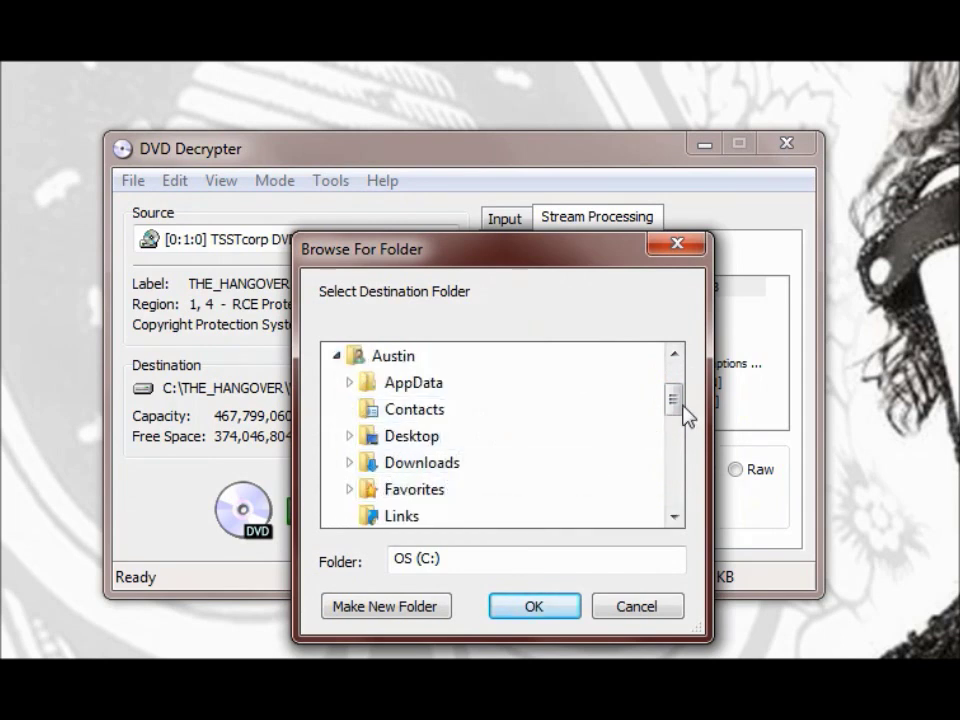
left_click_drag(684, 407, 673, 431)
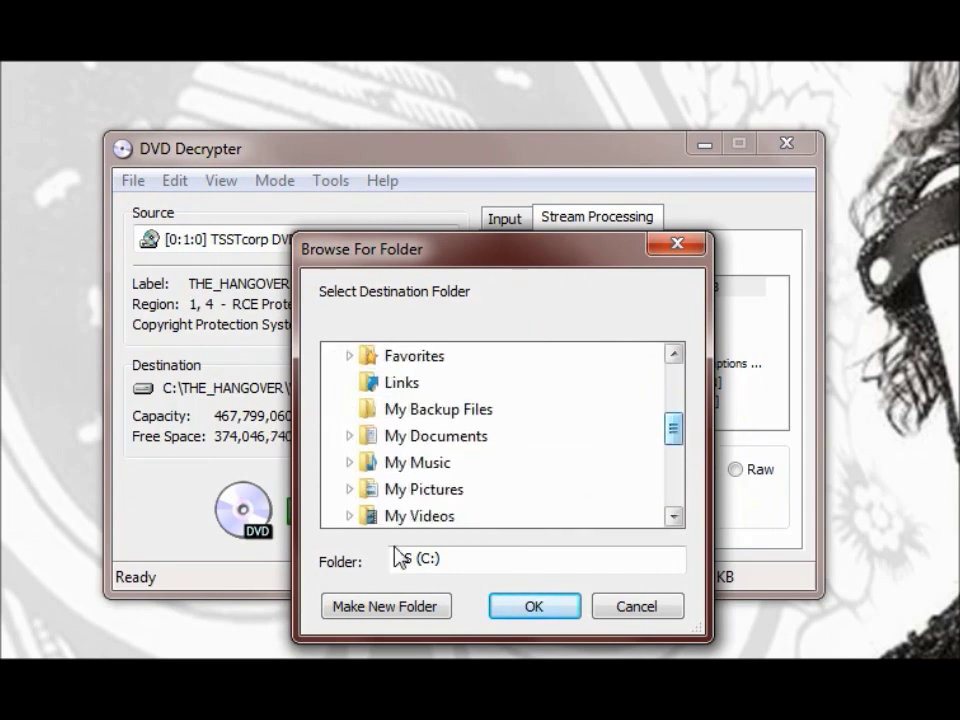
left_click(349, 516)
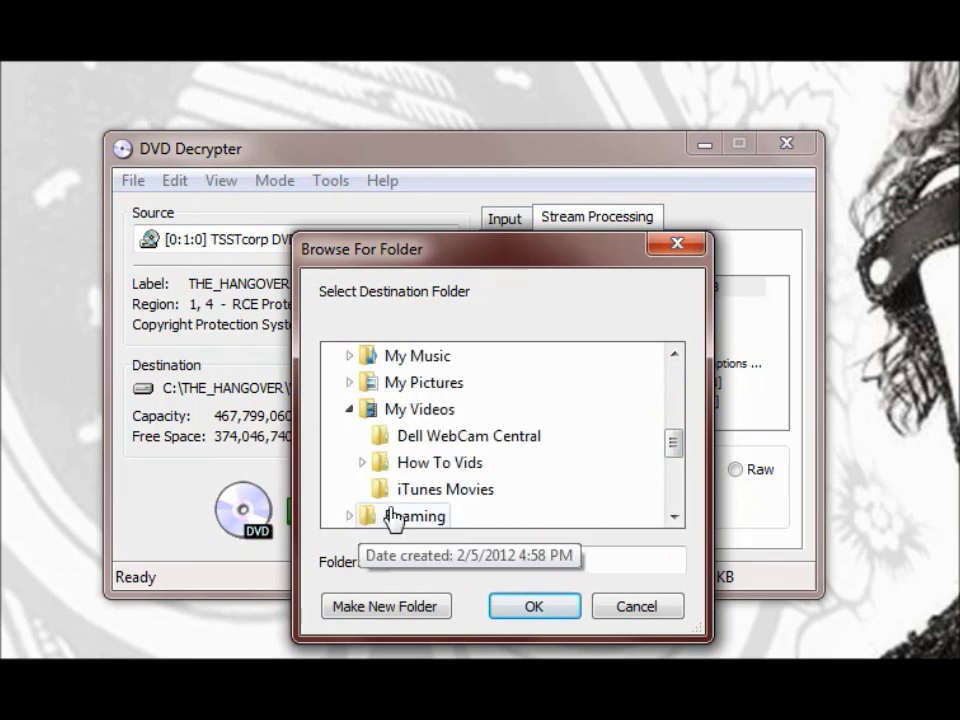
left_click(443, 601)
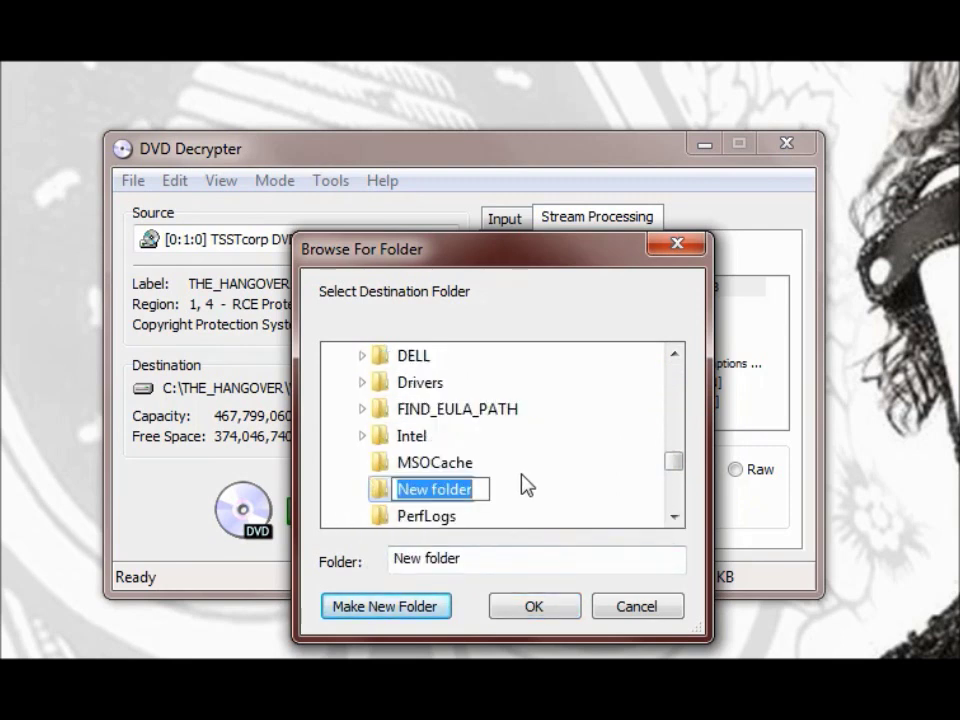
type("T")
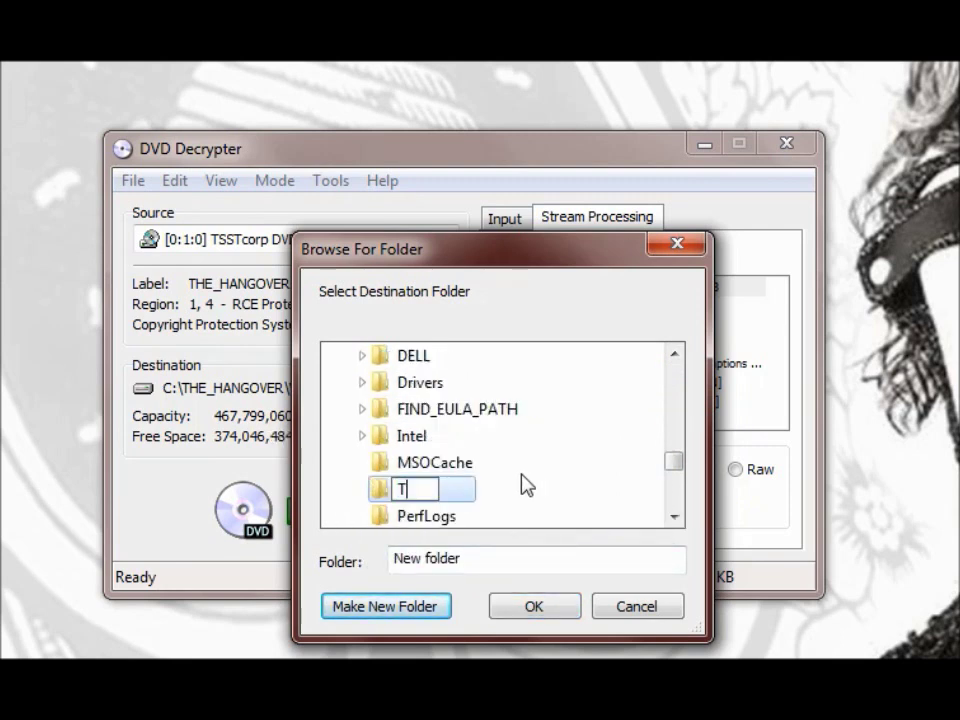
type("he Hangover")
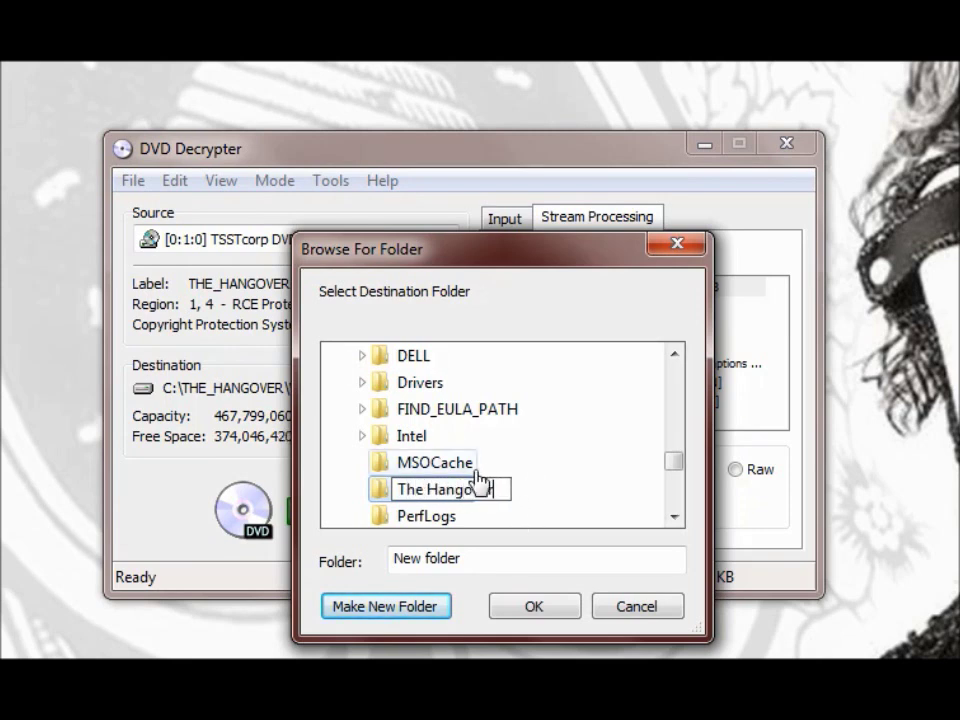
left_click(543, 618)
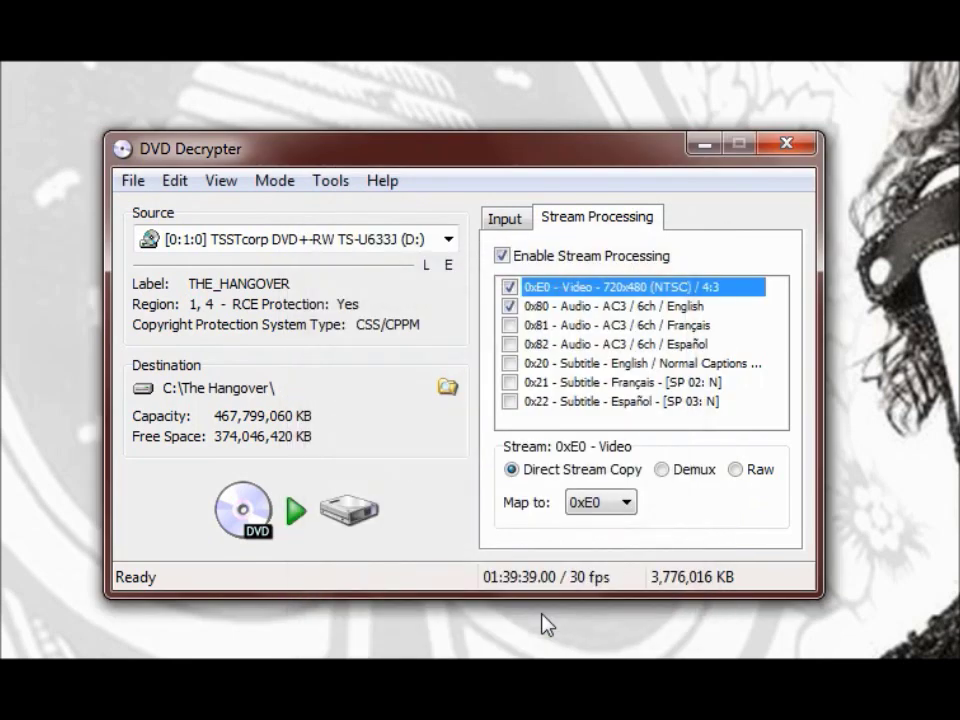
left_click(335, 507)
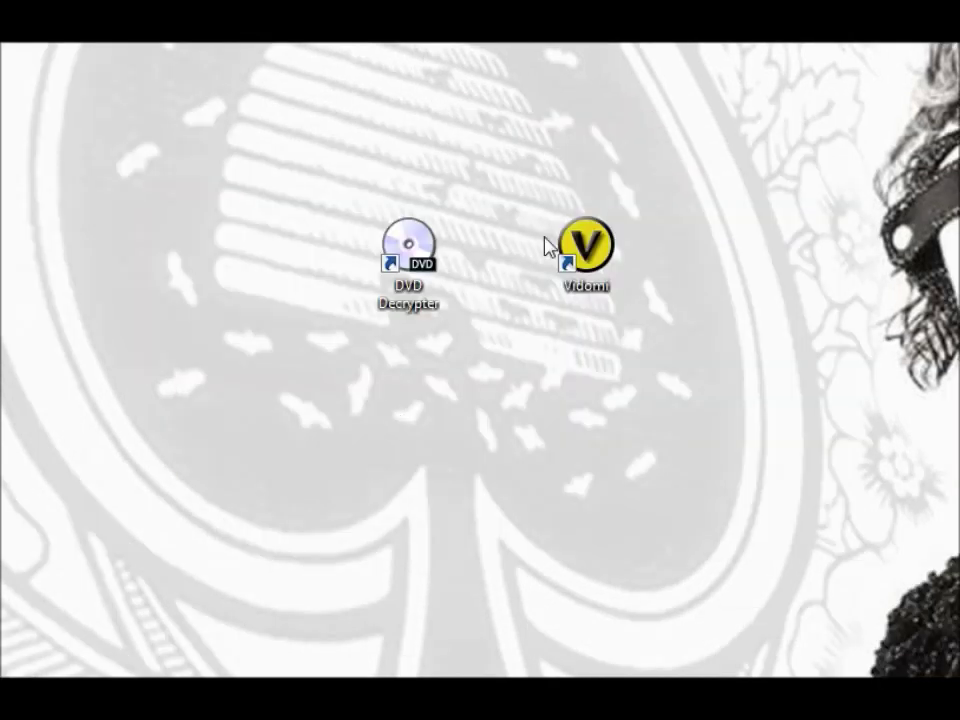
Step: Open Vidomi, switch it to Encoder mode and add VTS_04_1 through VTS_04_4 from The Hangover folder as input files
double_click(586, 245)
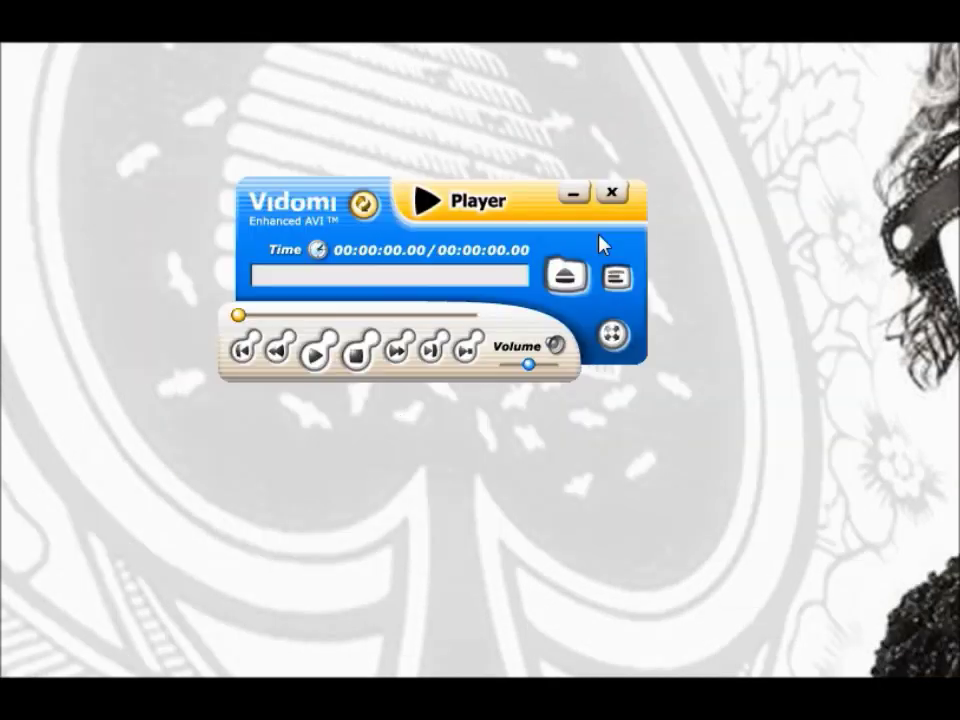
left_click(363, 204)
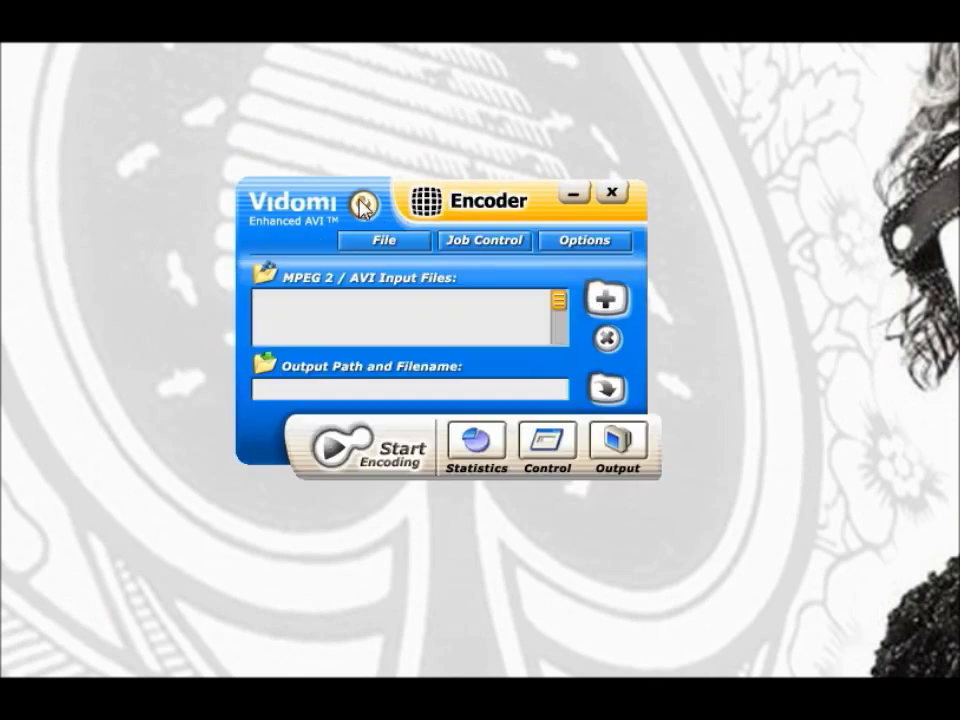
left_click(604, 299)
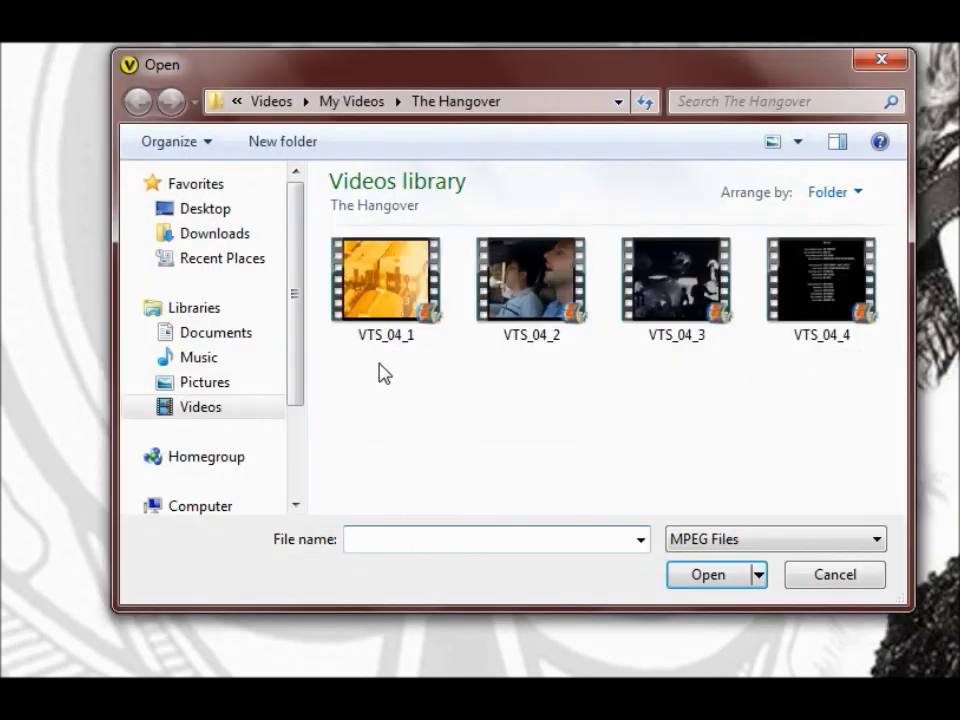
left_click_drag(376, 358, 789, 290)
left_click(727, 585)
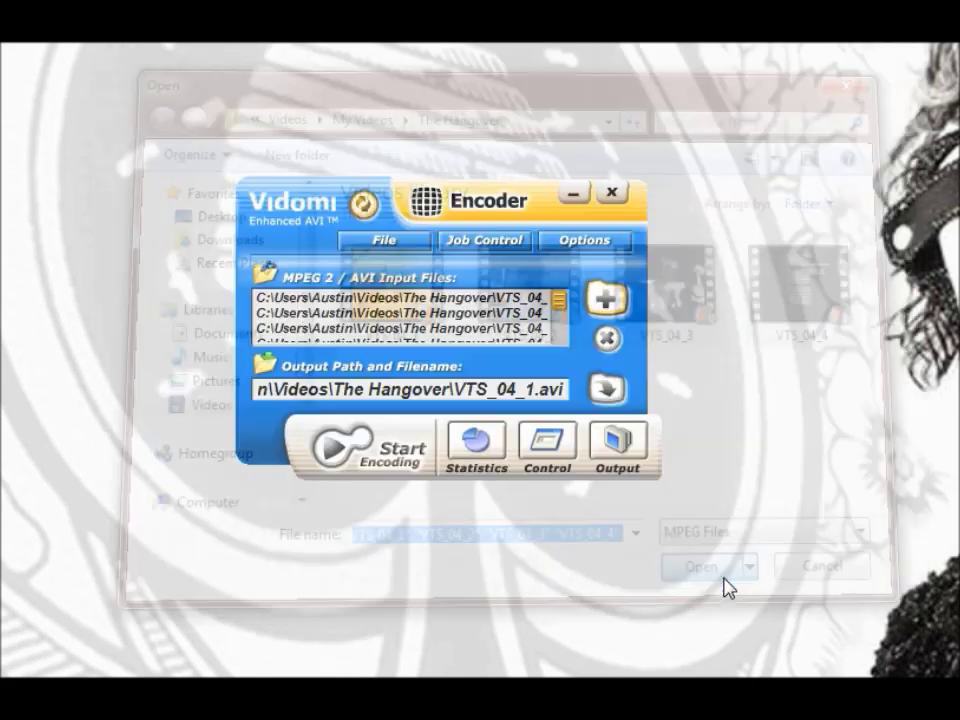
Step: Set the XviD codec's encoding mode to 2 Pass - 2nd pass Int. in the video options and accept them
left_click(603, 245)
left_click(617, 273)
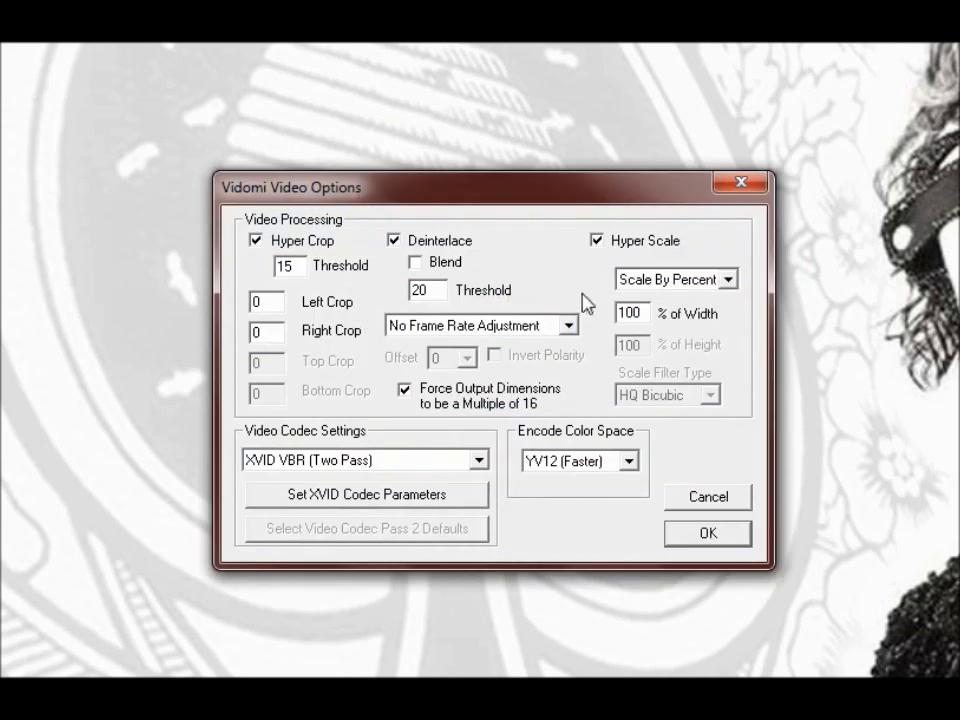
left_click(393, 502)
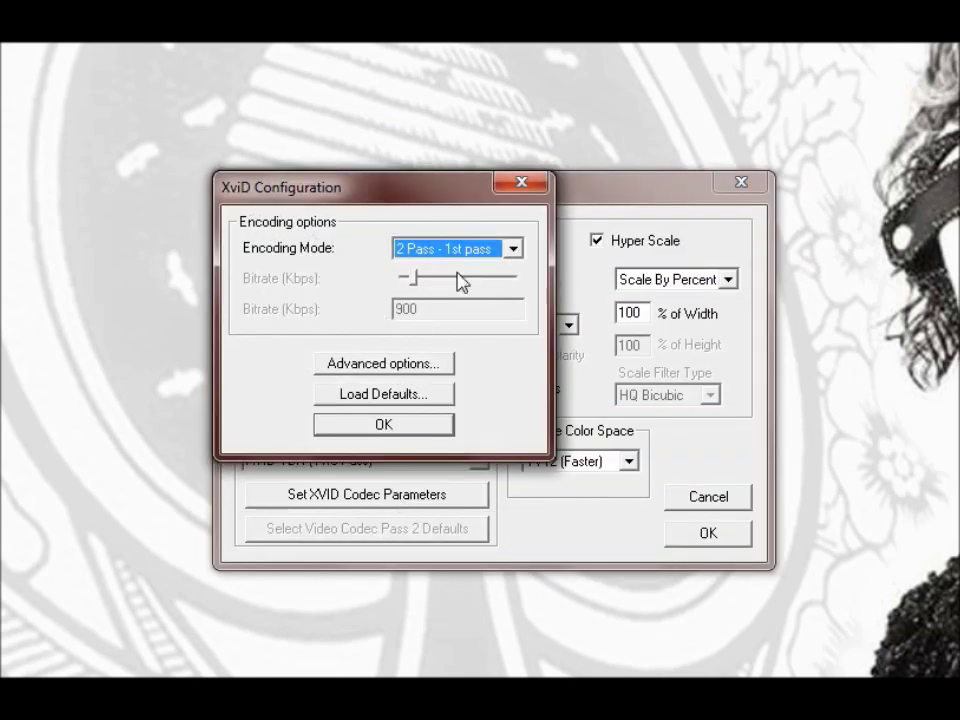
left_click(513, 250)
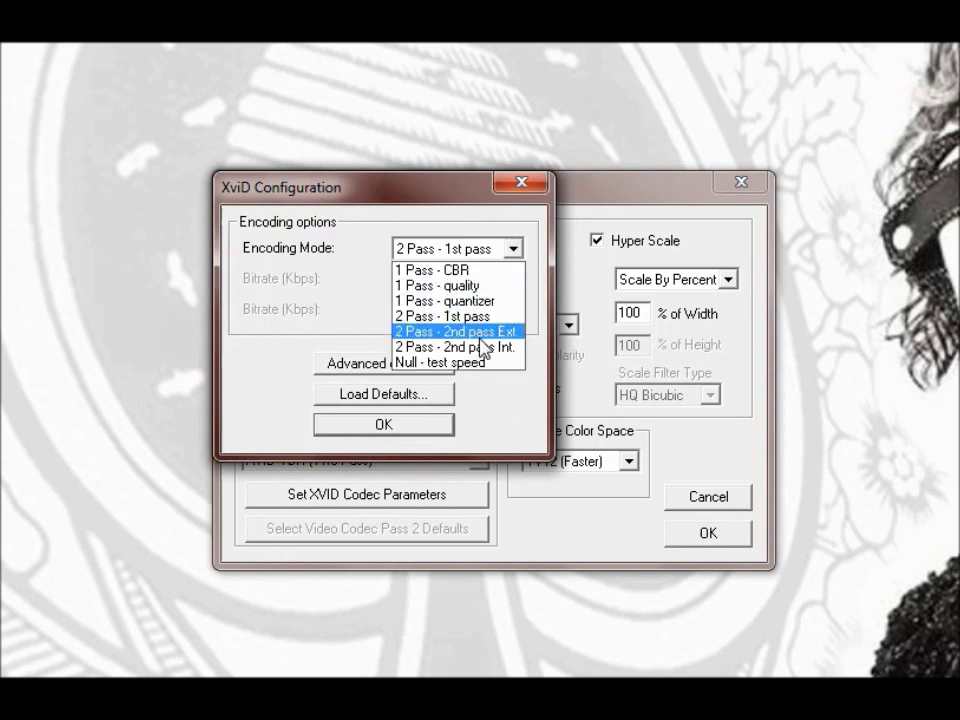
left_click(482, 347)
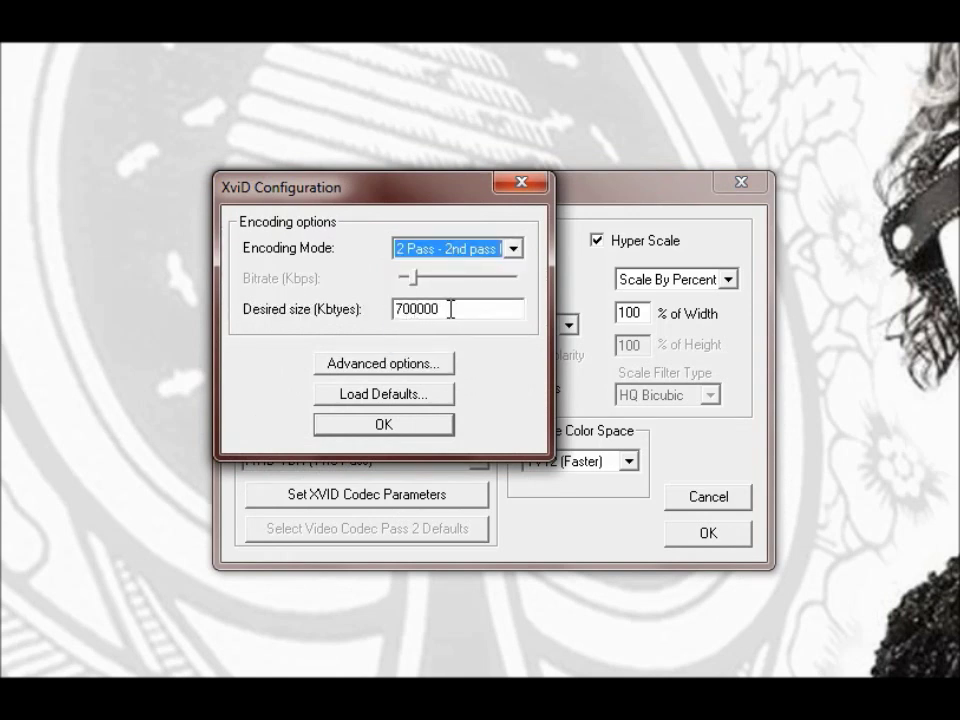
left_click(386, 425)
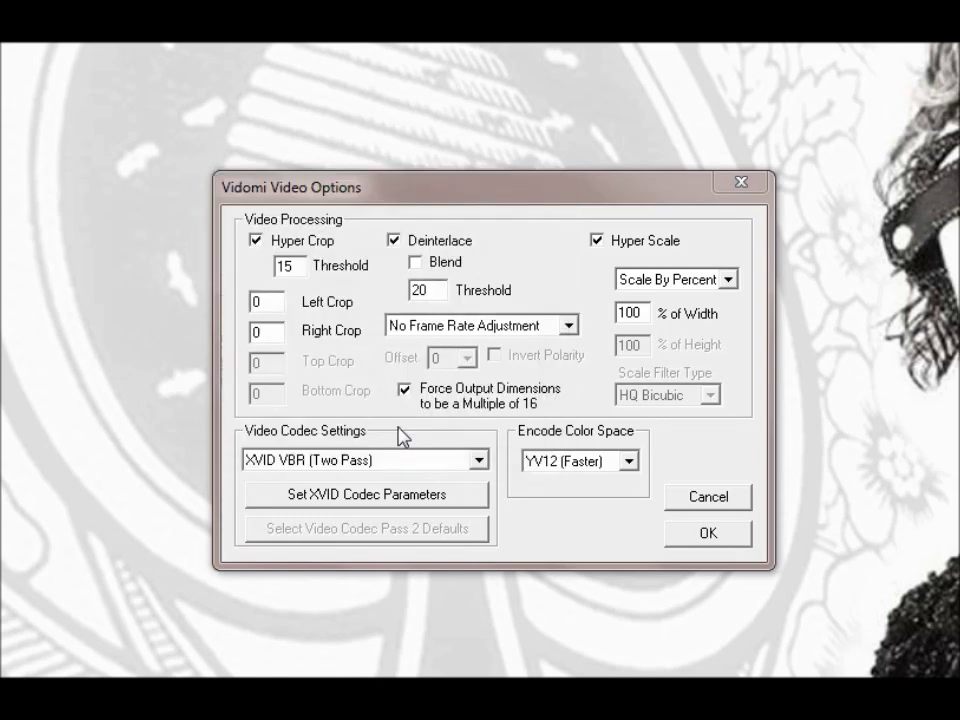
left_click(707, 532)
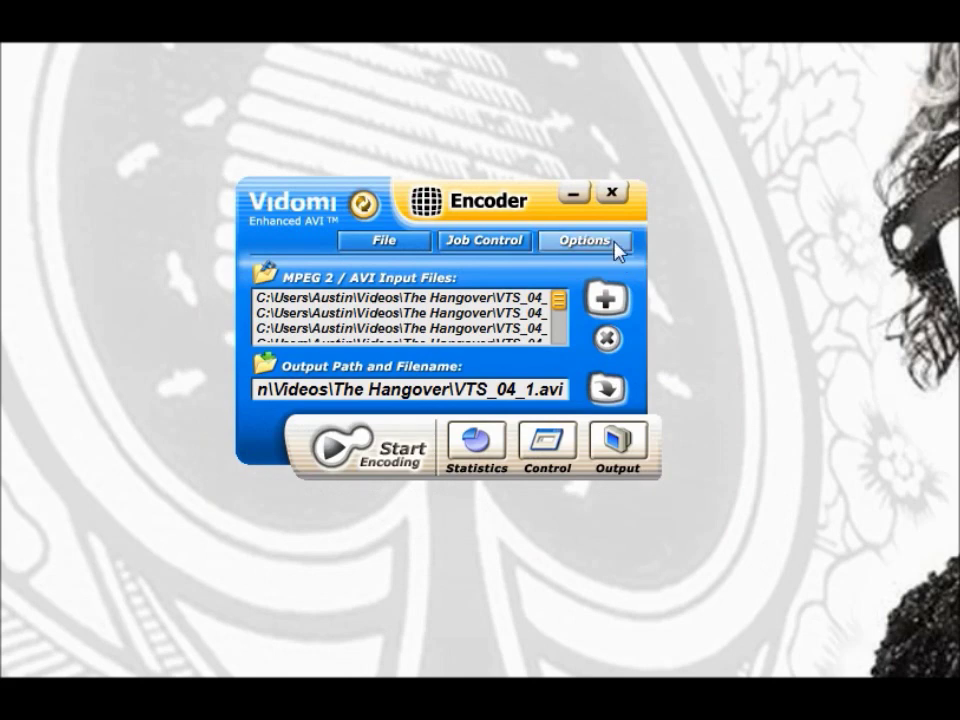
Step: Review the encoder's audio track and Lame encoding settings and accept them
left_click(614, 245)
left_click(632, 324)
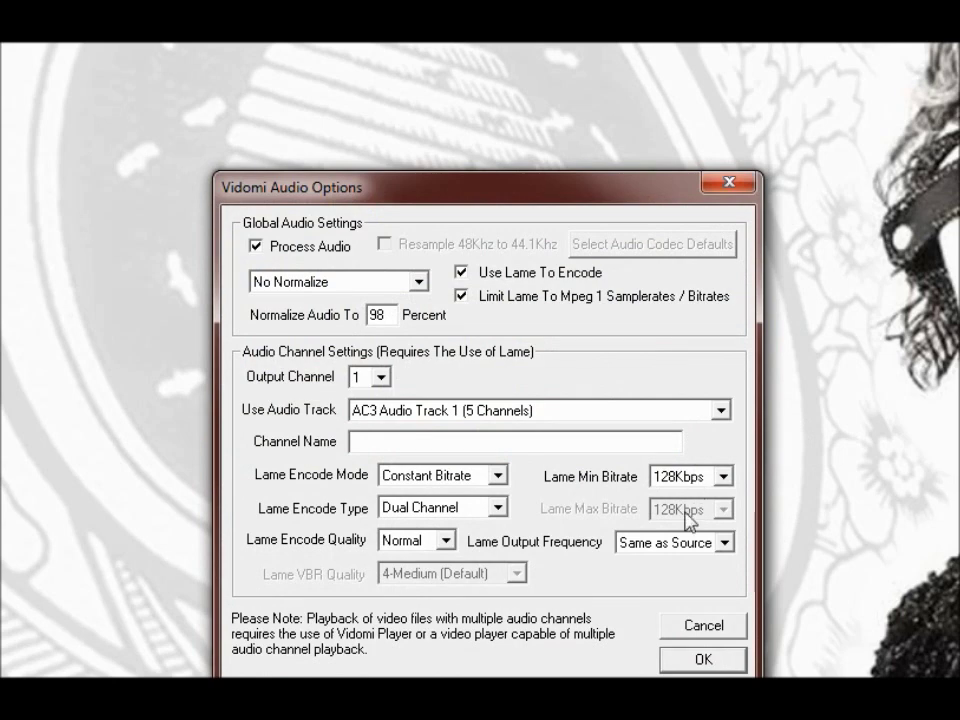
left_click(692, 659)
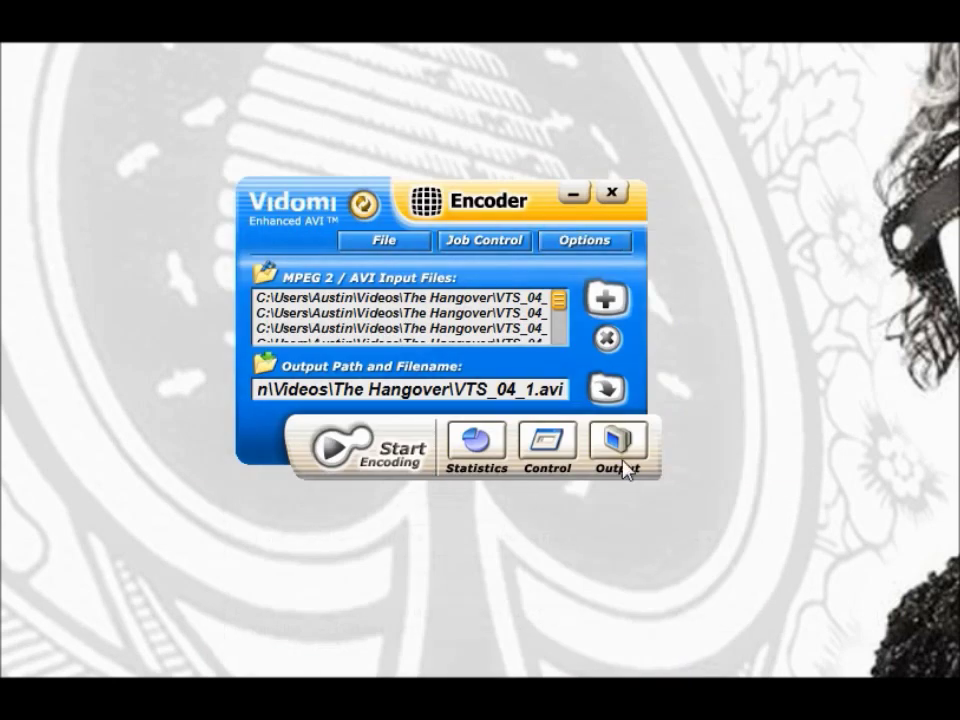
Step: Review the target size and overflow reserve in the output size options and accept them
left_click(580, 242)
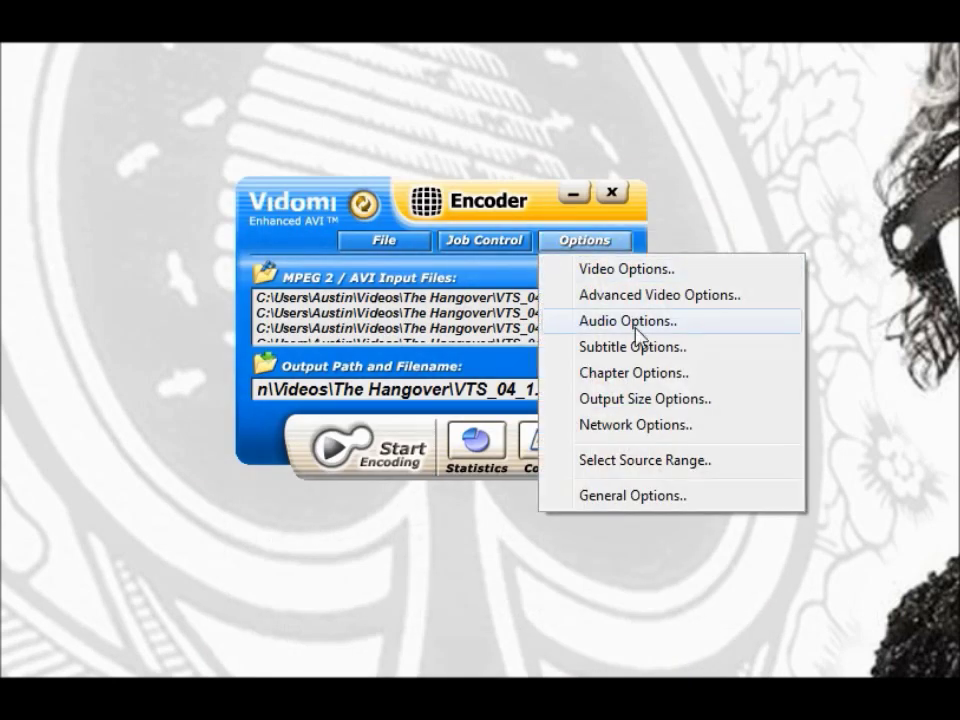
left_click(648, 400)
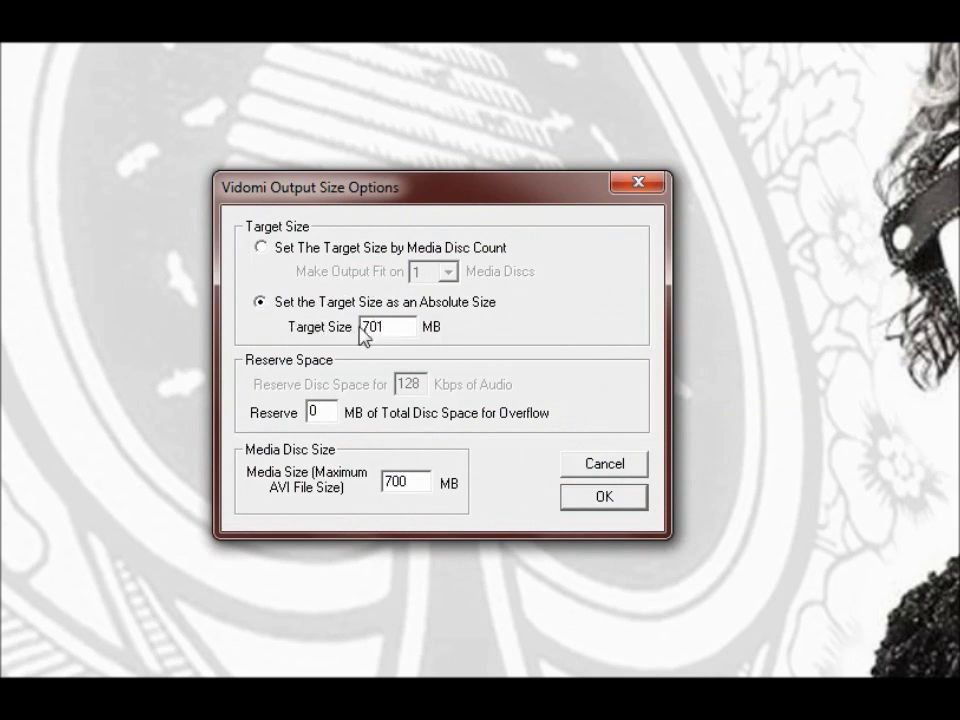
left_click(318, 414)
left_click(591, 499)
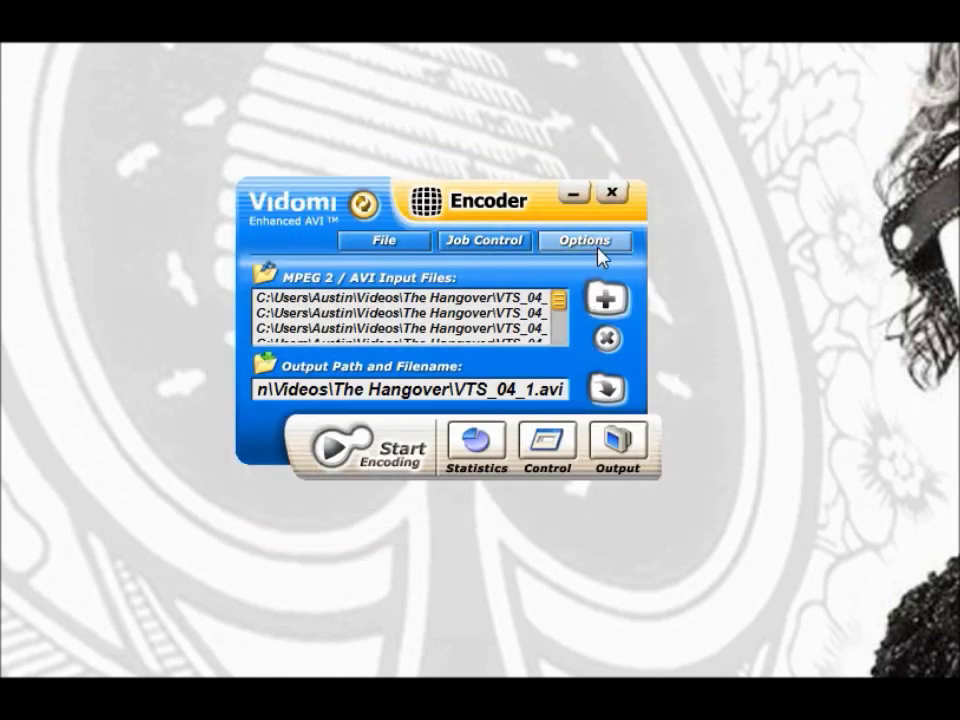
Step: Review the encoder's general options, including the .avi output extension and 100% of Source range size, and accept them
left_click(598, 246)
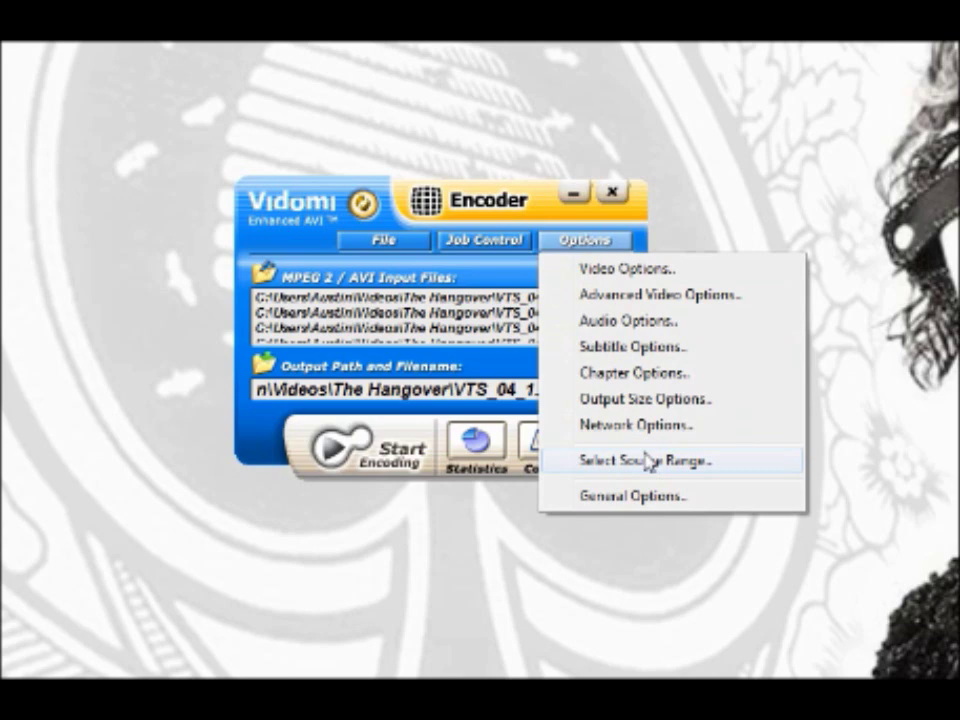
left_click(617, 493)
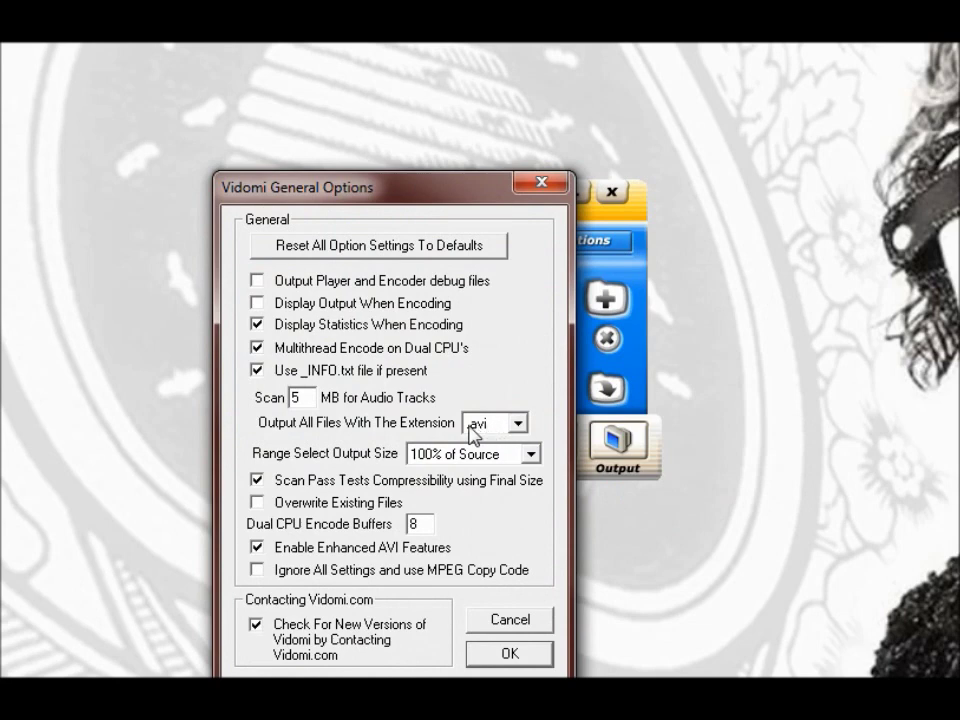
left_click(531, 656)
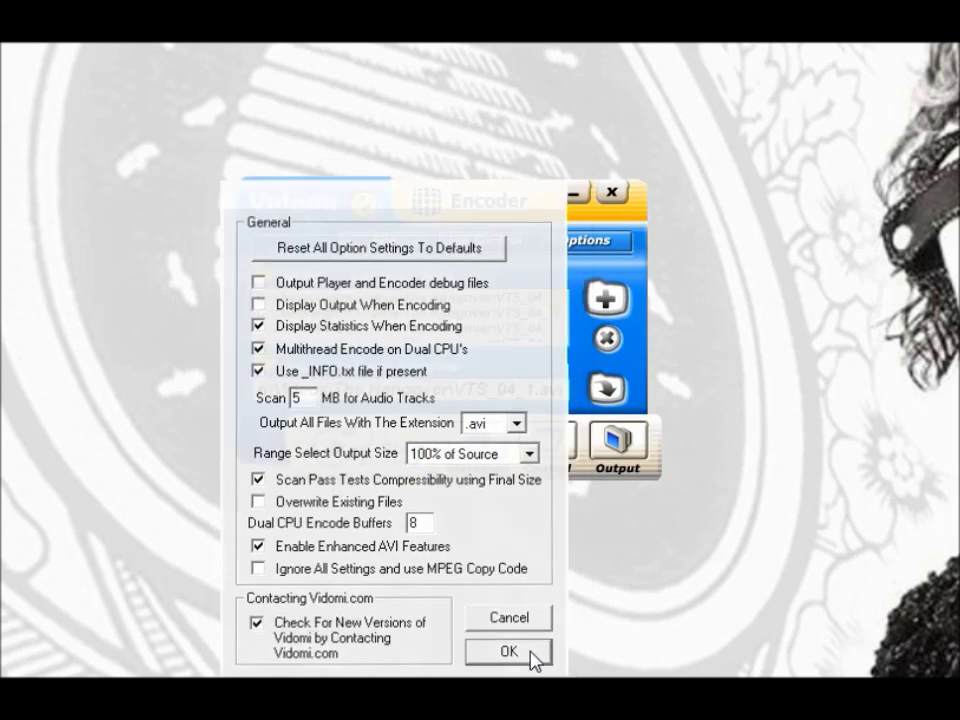
Step: Set the output AVI file to The Hangover in the Videos library's The Hangover folder and start encoding
left_click(607, 389)
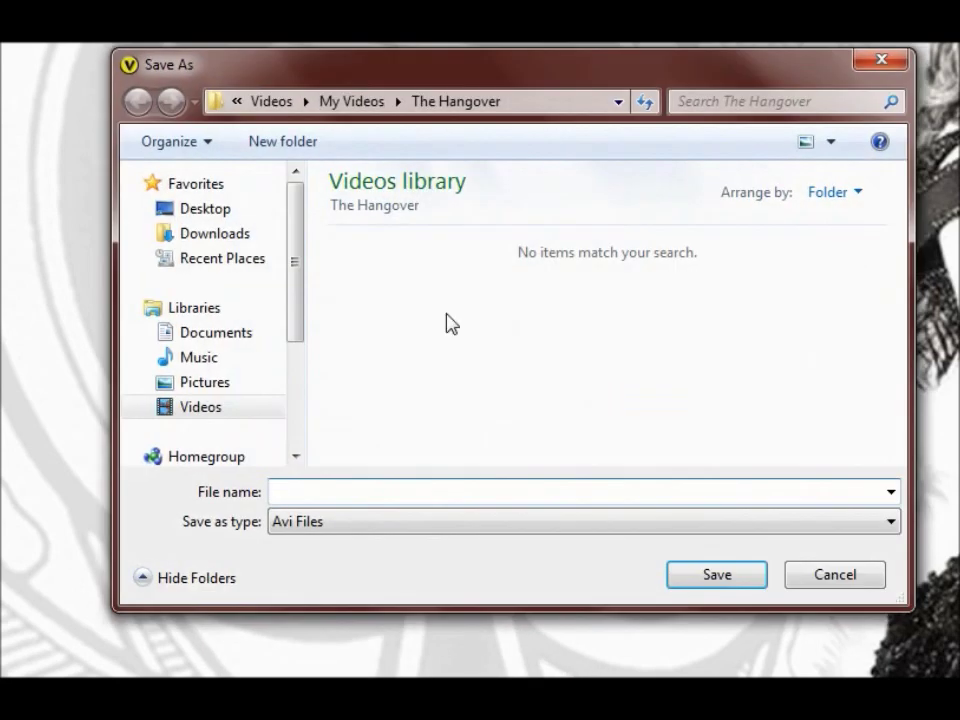
left_click(200, 407)
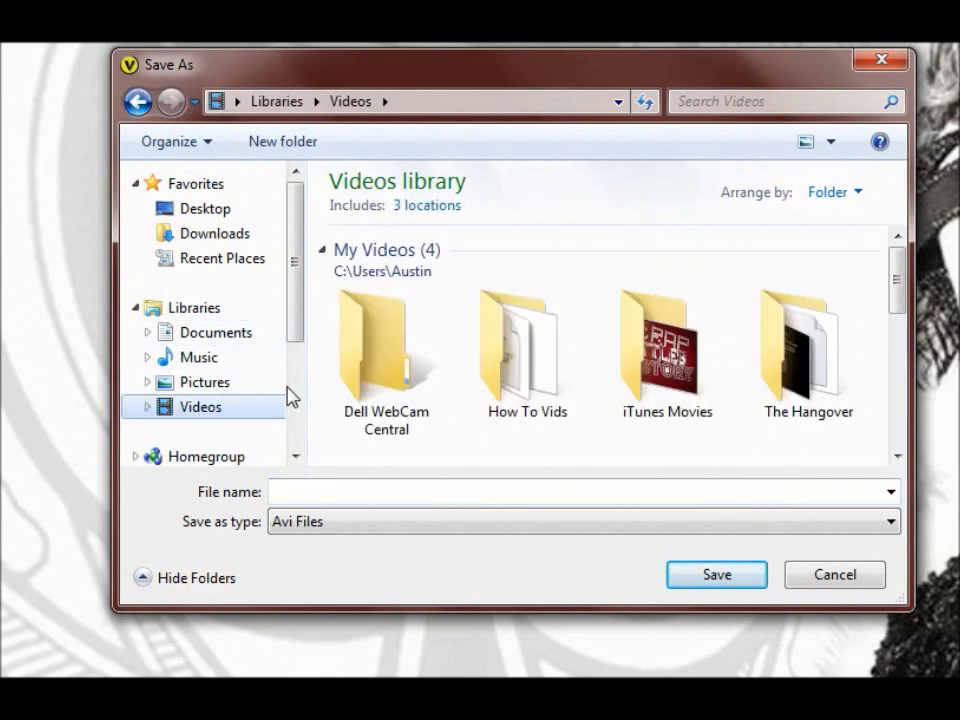
double_click(796, 345)
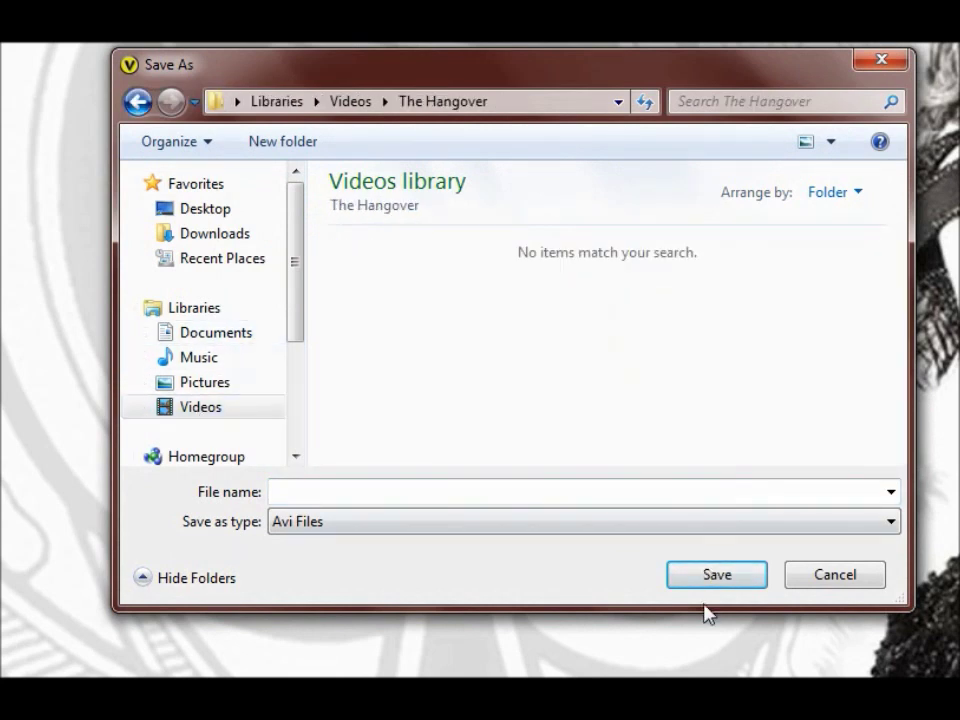
left_click(664, 492)
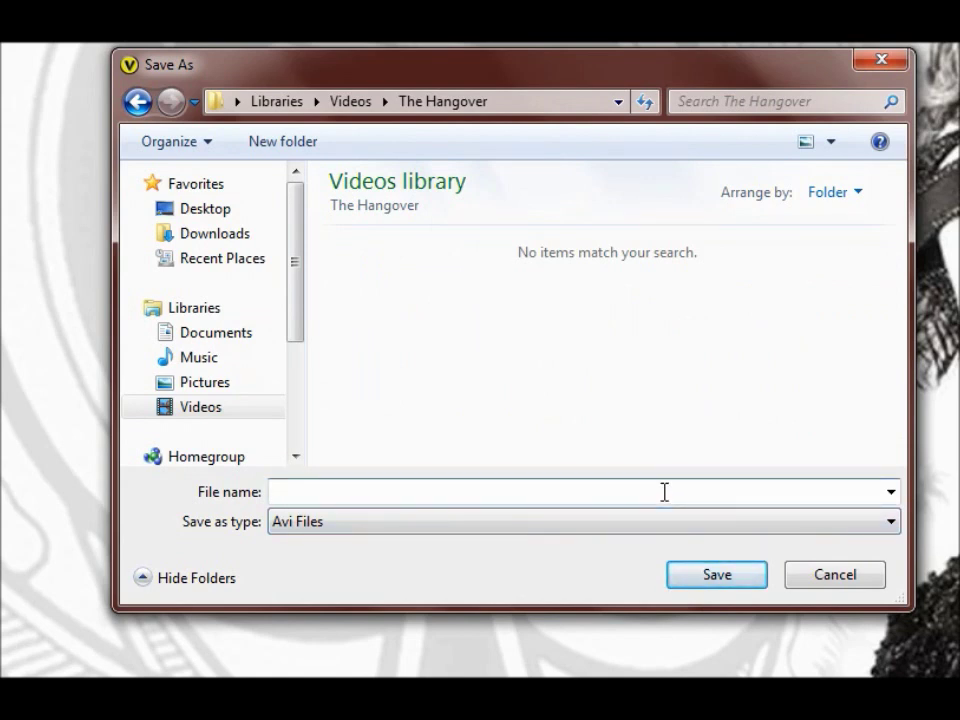
type("The Hangover")
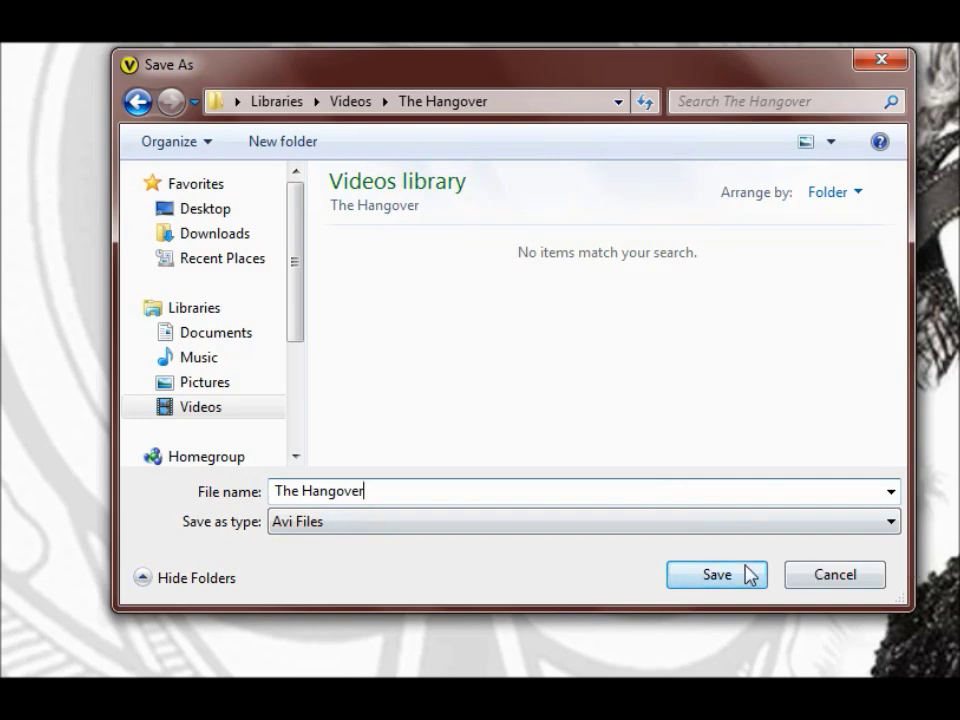
left_click(748, 576)
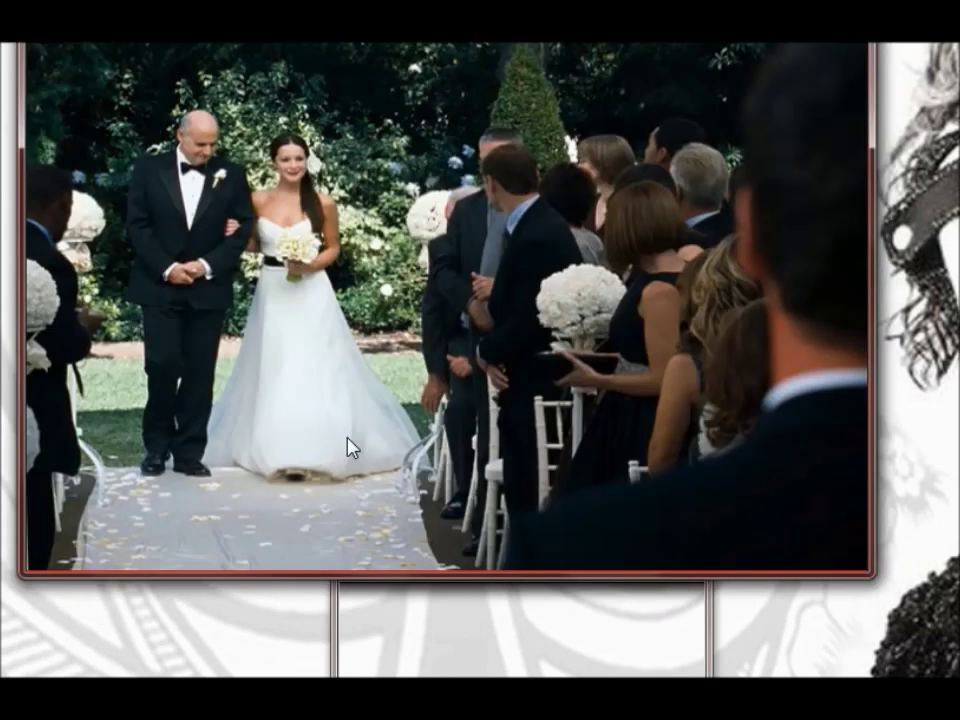
left_click(350, 448)
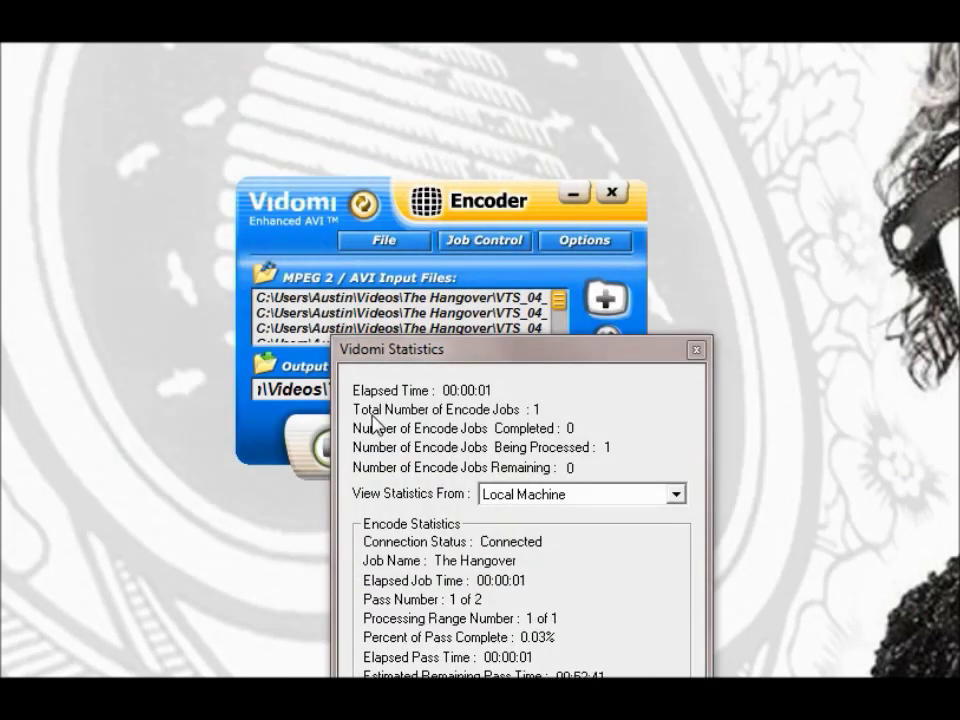
left_click_drag(437, 352, 385, 224)
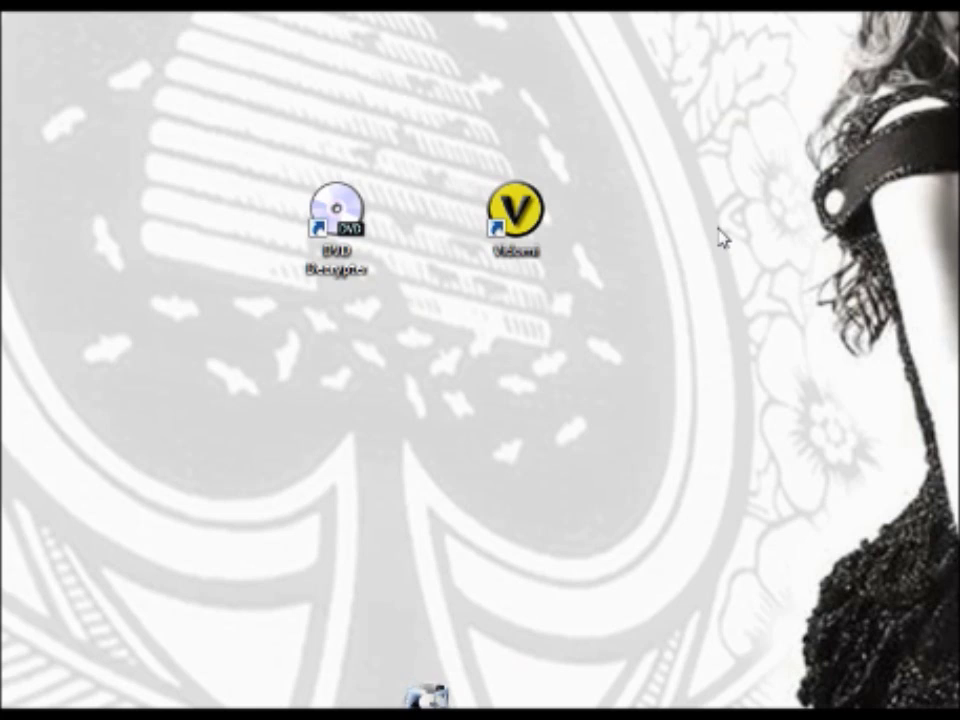
Step: Place the Format Factory shortcut below the other two on the desktop, launch Format Factory and set up an All to MP4 video conversion
left_click_drag(426, 695, 435, 354)
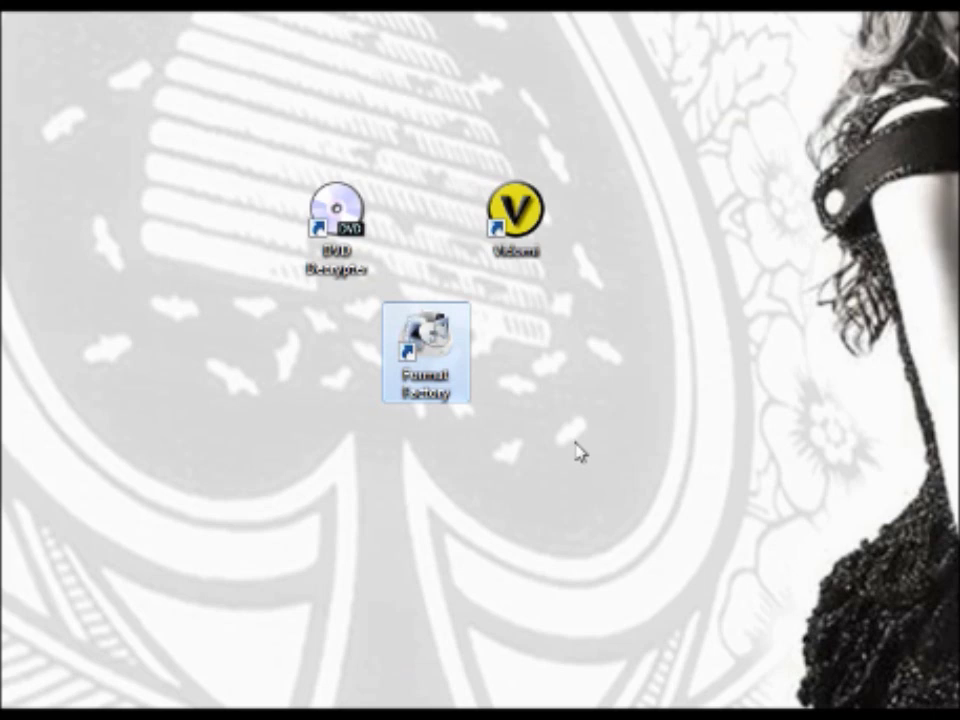
double_click(437, 385)
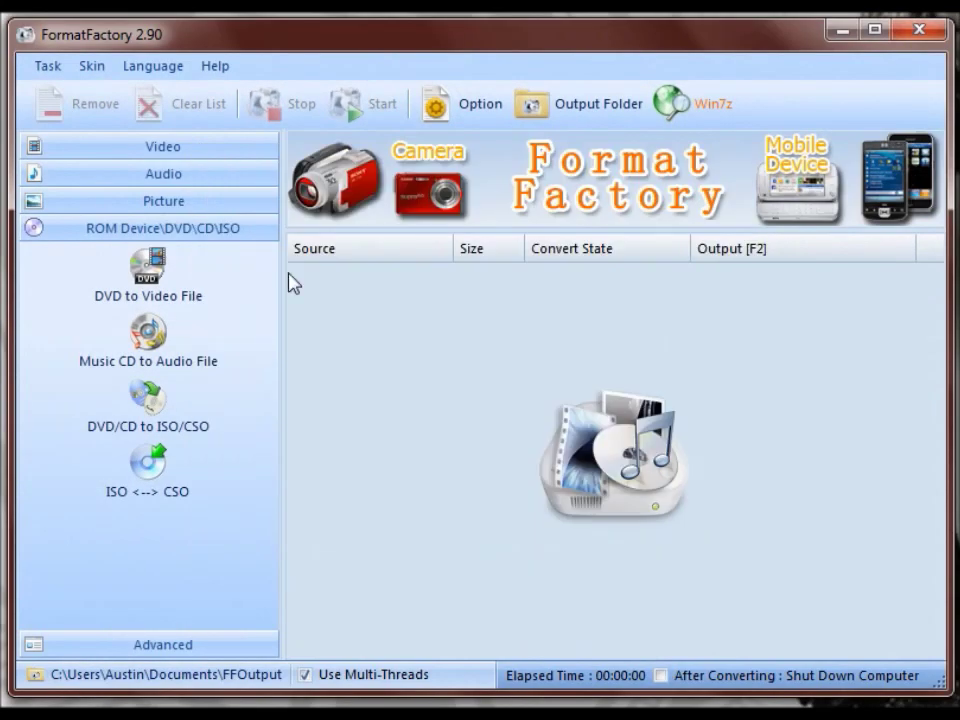
left_click(172, 150)
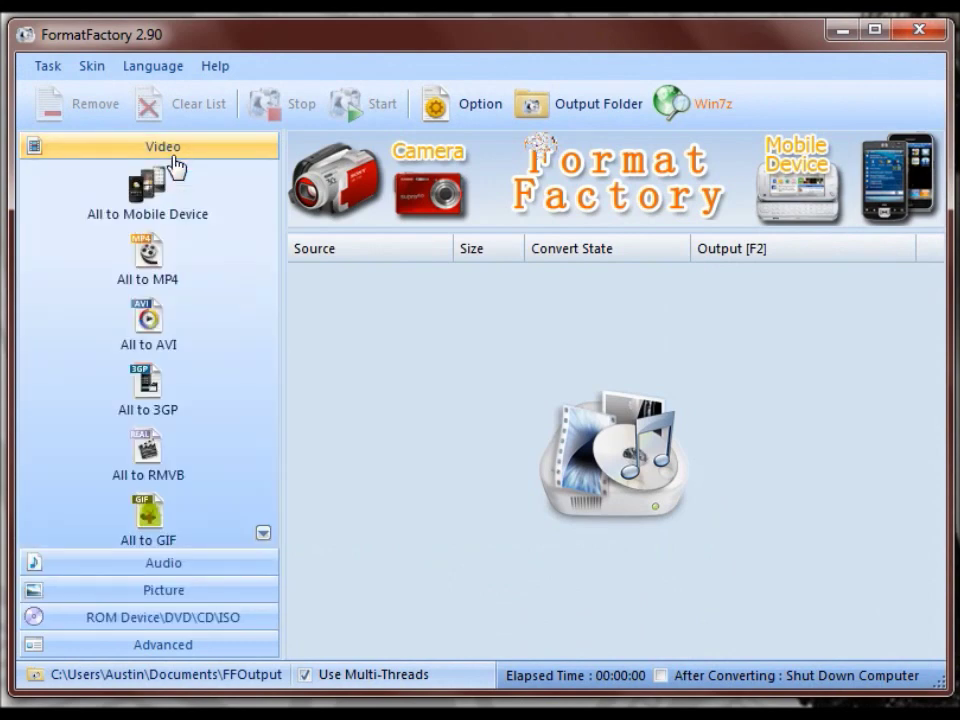
left_click(148, 260)
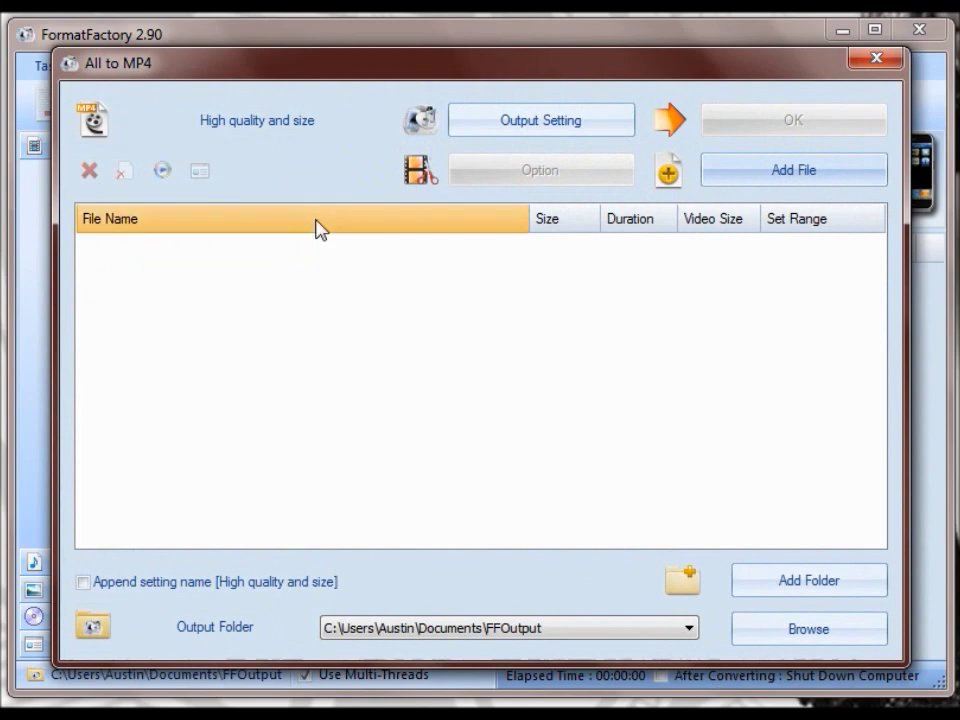
Step: Add The Hangover.avi from the Videos library's The Hangover folder to the MP4 conversion and start converting it
left_click(707, 188)
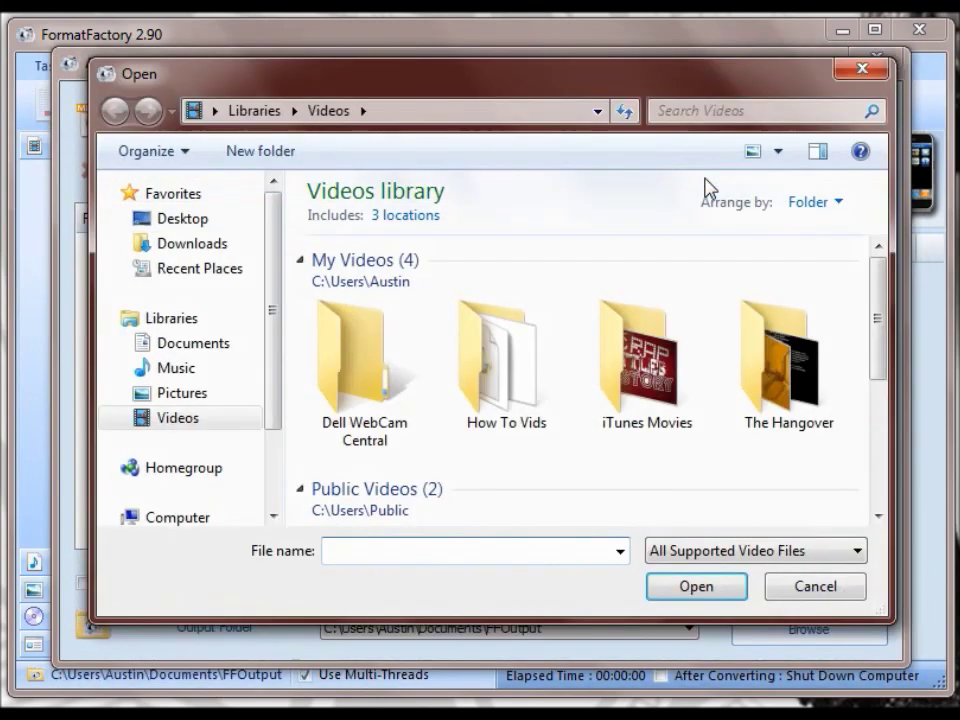
double_click(774, 437)
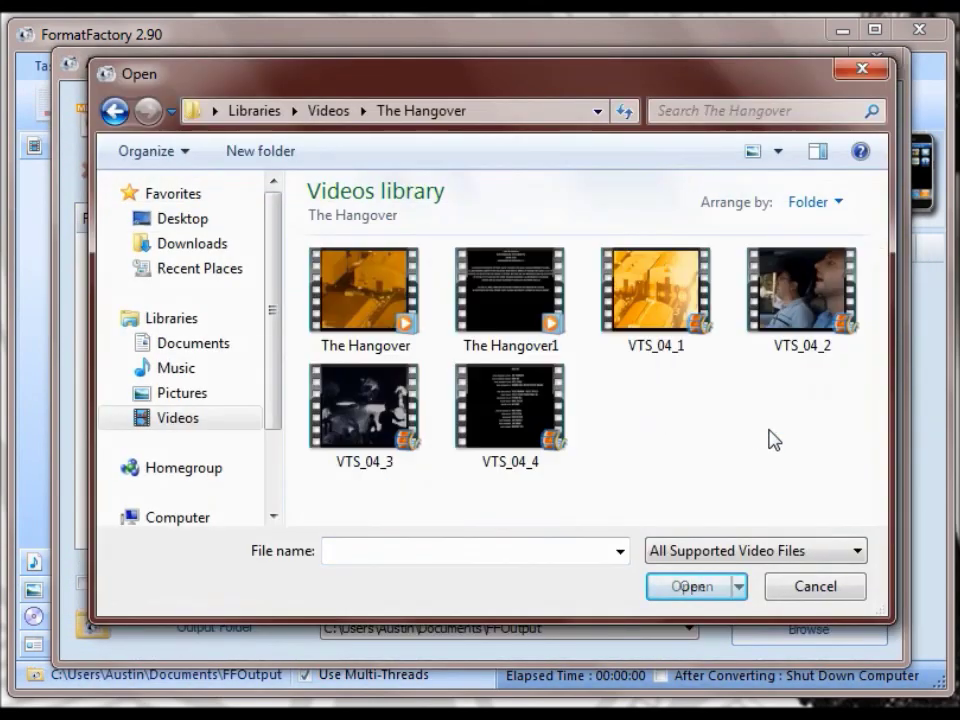
left_click(375, 310)
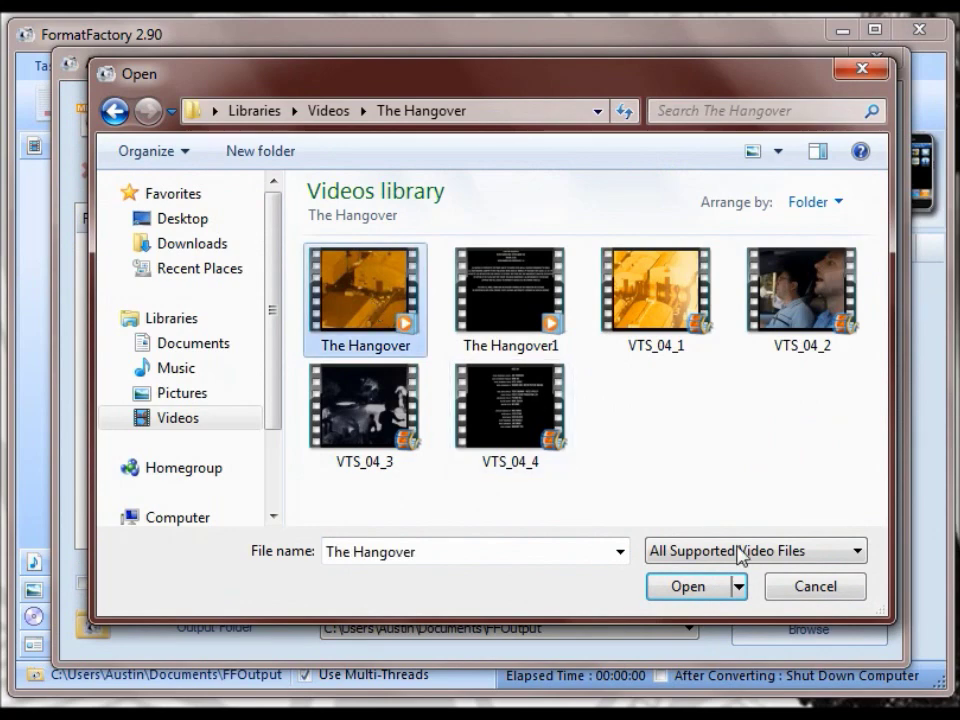
left_click(714, 597)
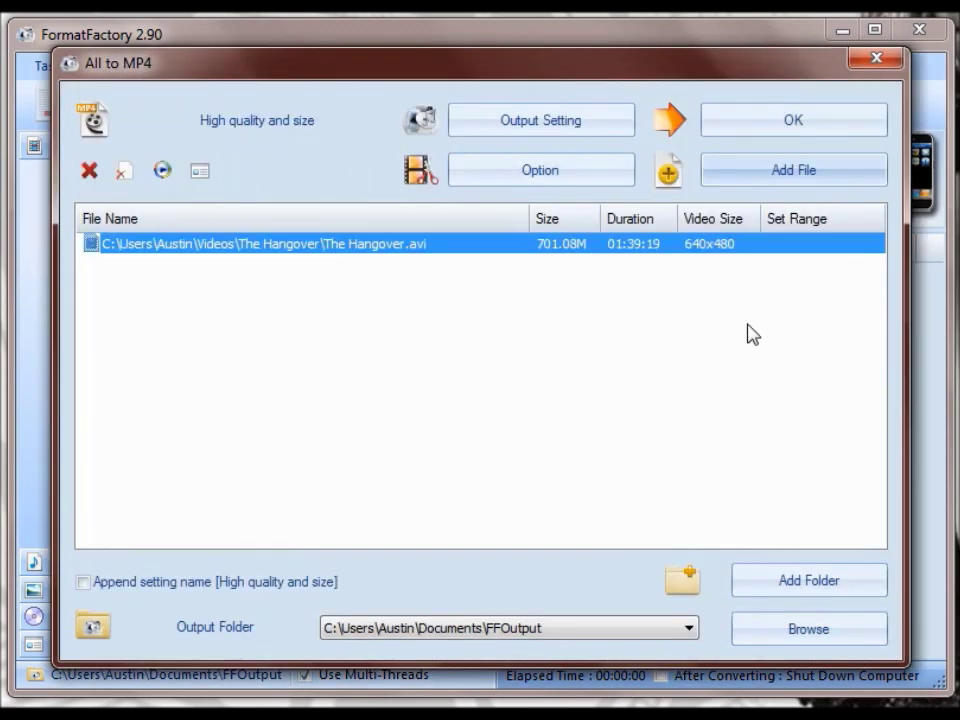
left_click(790, 121)
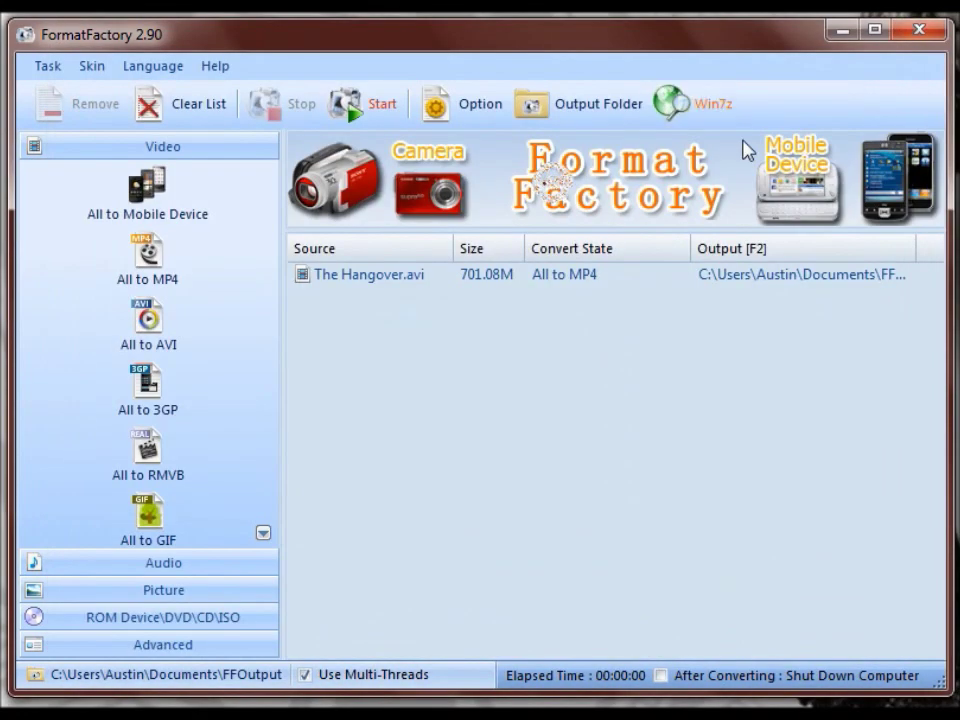
left_click(376, 100)
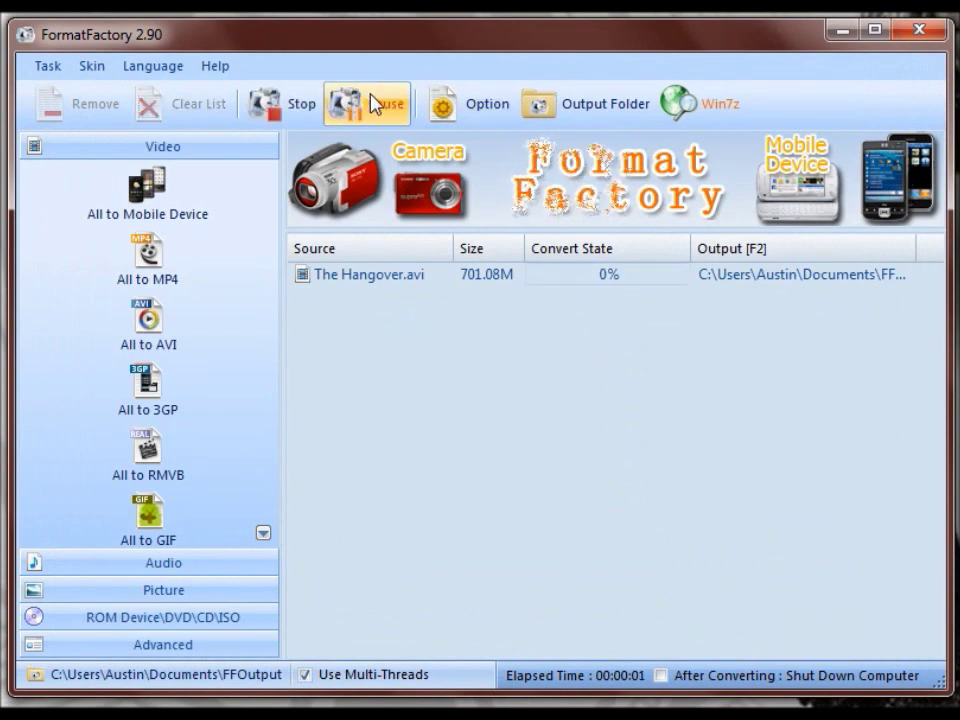